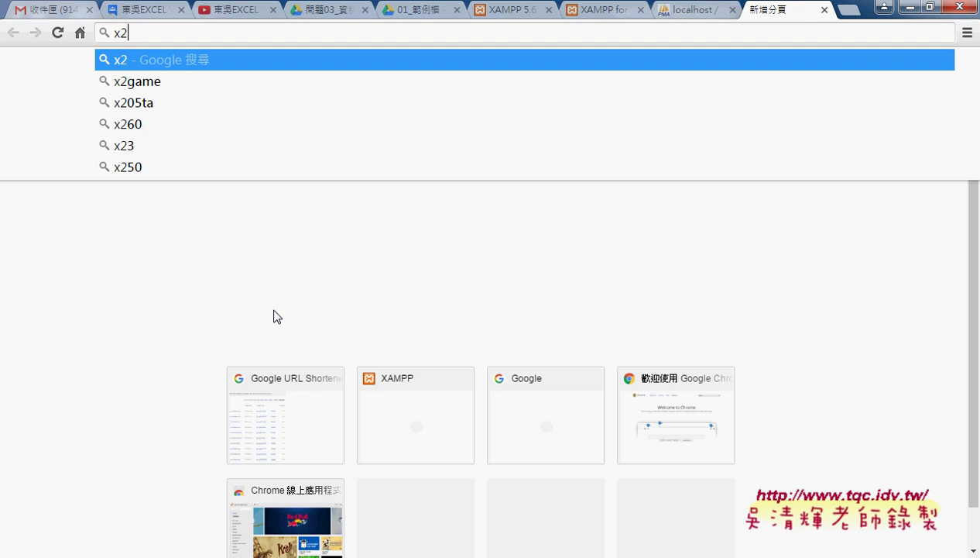
Step: Search Google for 吳老師
key(BackSpace)
key(BackSpace)
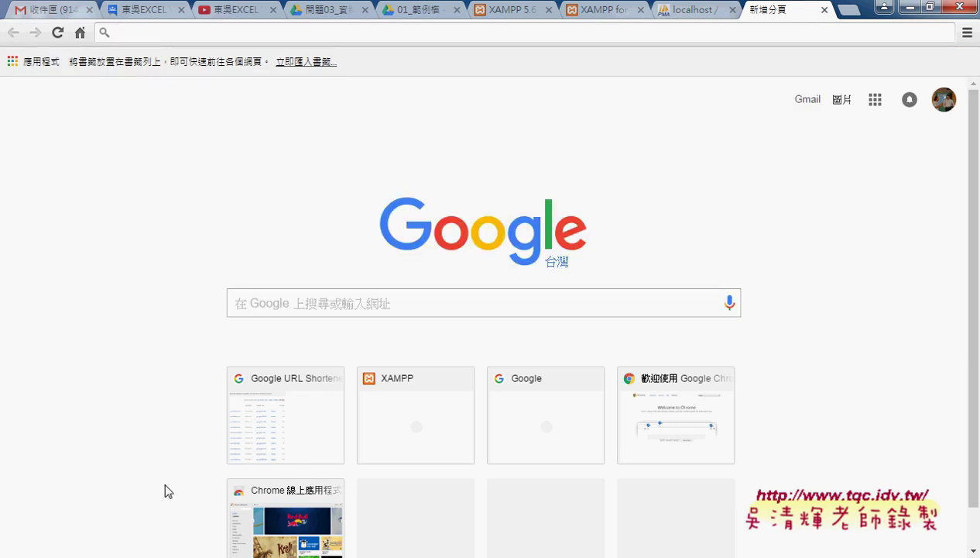
text(吳老)
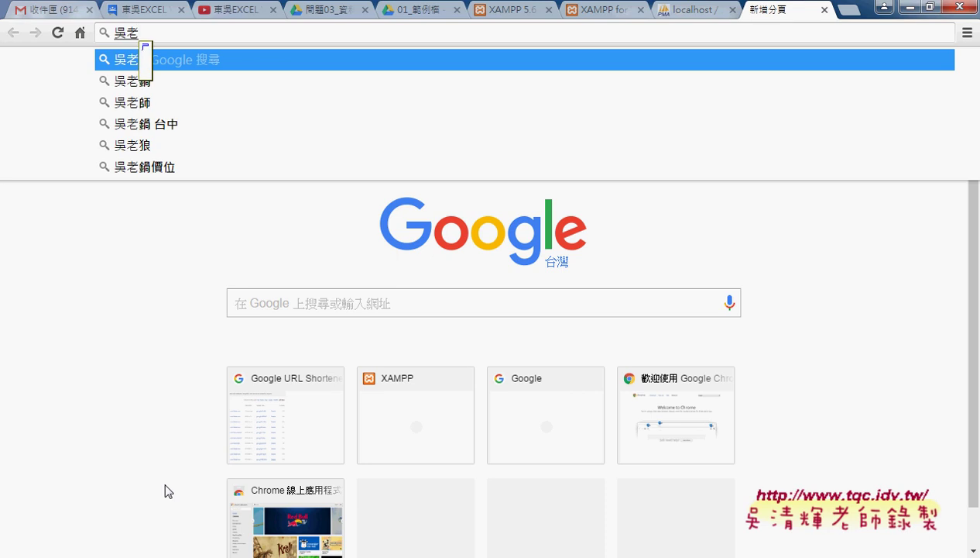
text(師)
key(Return)
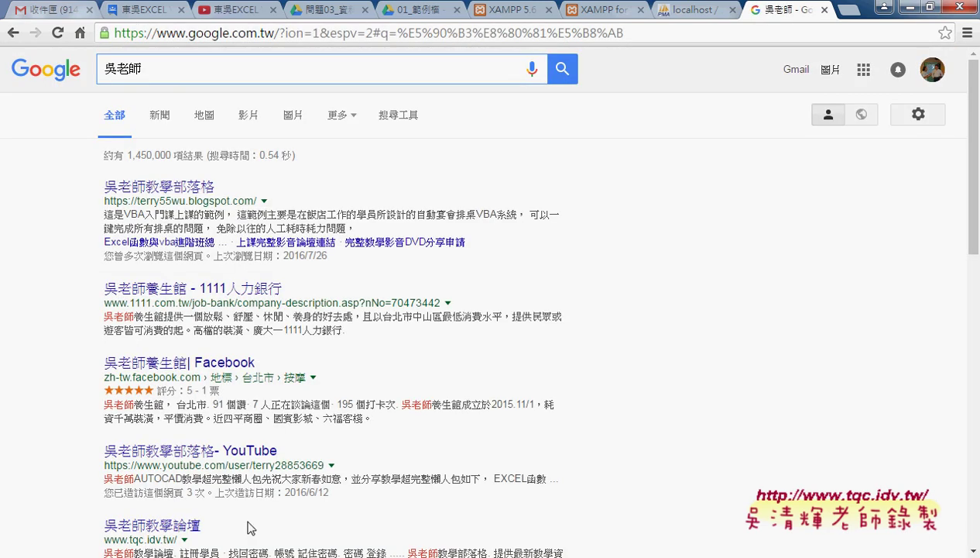
Step: Open the teacher's blog result in the background and the 吳老師教學論壇 forum in its own tab, viewing the forum
middle_click(196, 197)
scroll(671, 304, down, 1)
scroll(671, 303, down, 2)
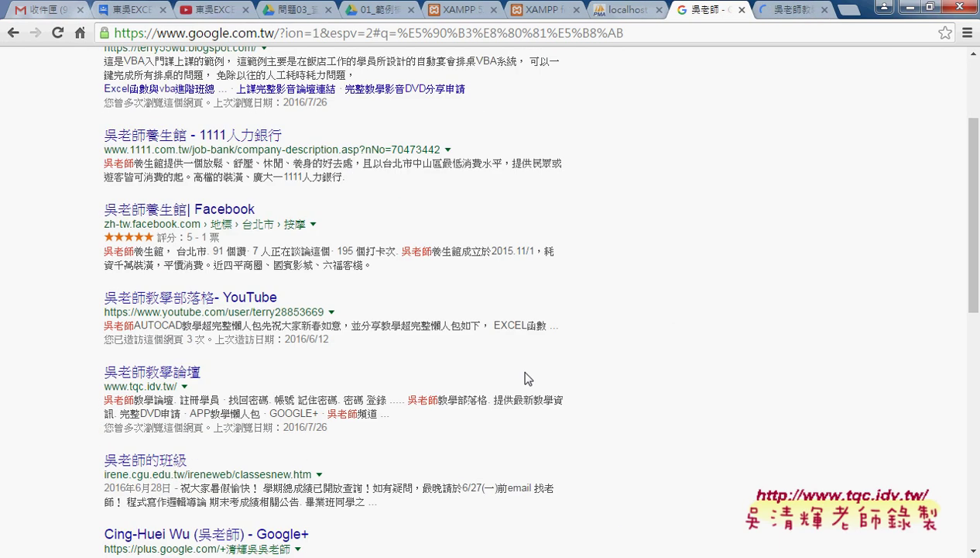
mouse_move(200, 372)
mouse_down()
mouse_move(118, 372)
mouse_move(795, 15)
mouse_up()
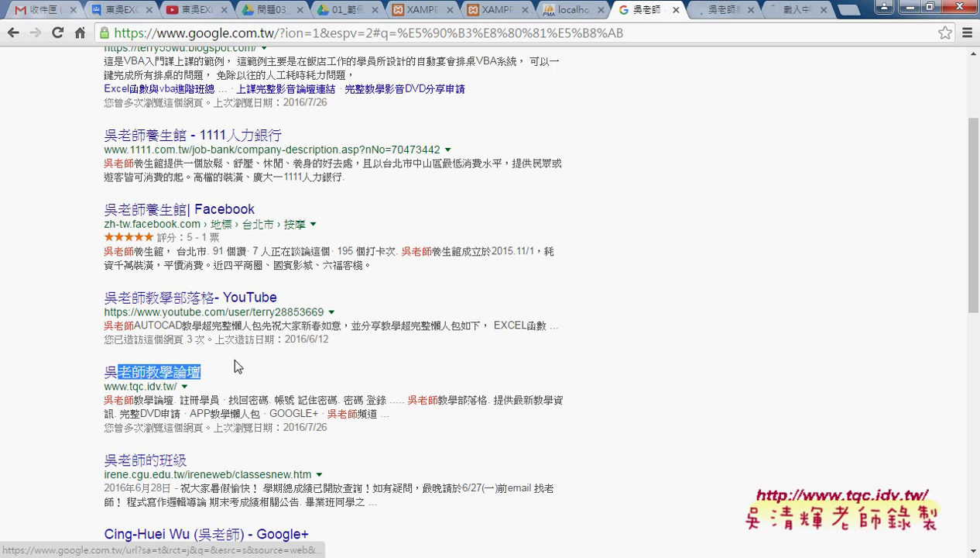
click(793, 10)
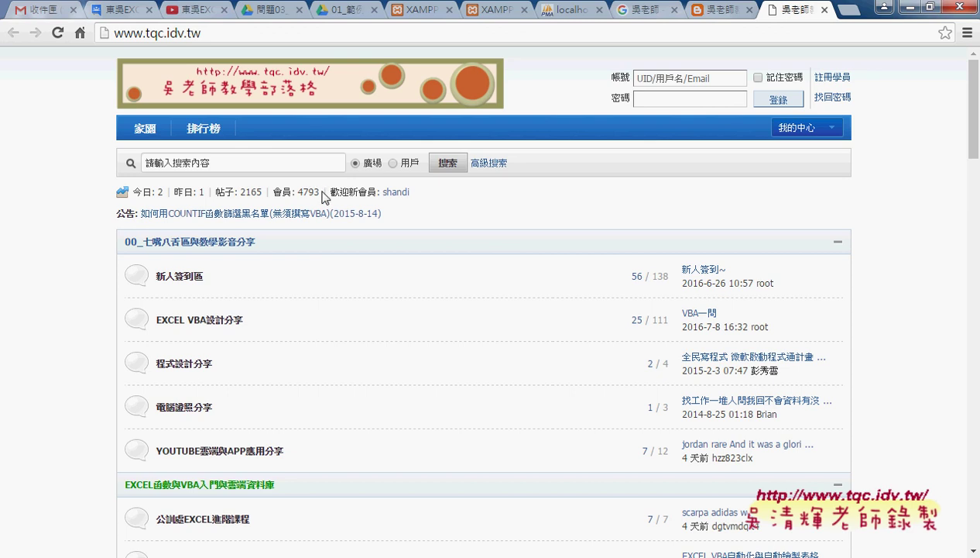
Step: Highlight the forum's 4793 registered-member count
drag(320, 192, 272, 192)
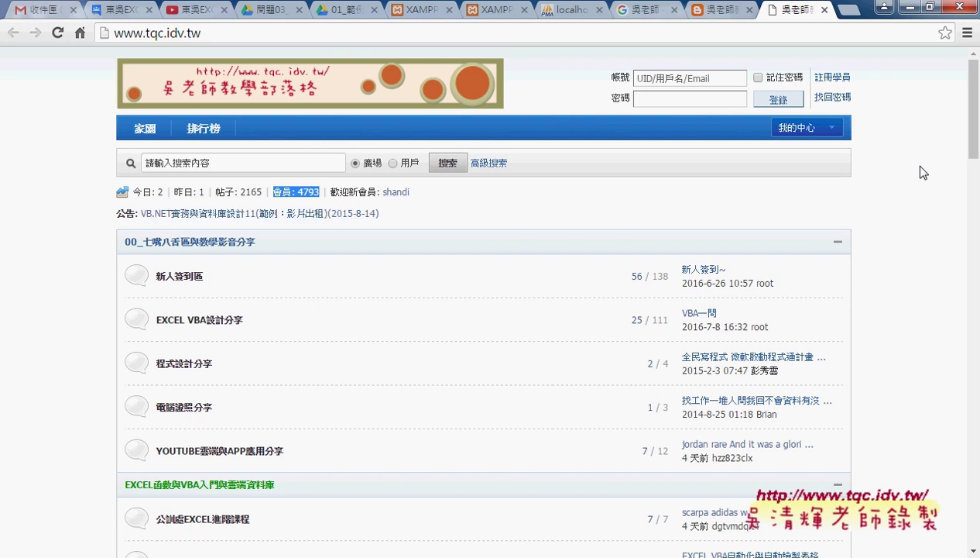
Step: Return to the blog and open the PHP與雲端資料庫教學懶人包(2015) page
click(824, 10)
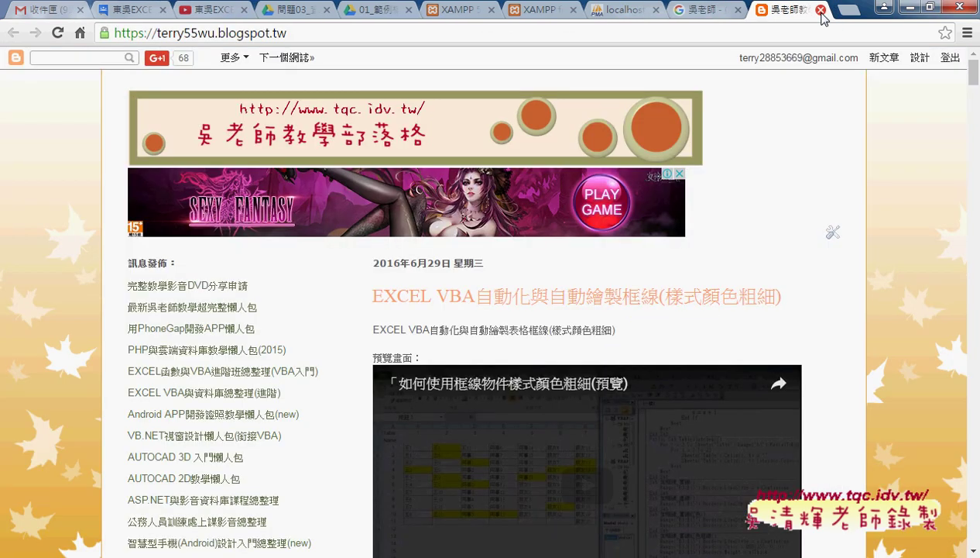
scroll(880, 205, down, 2)
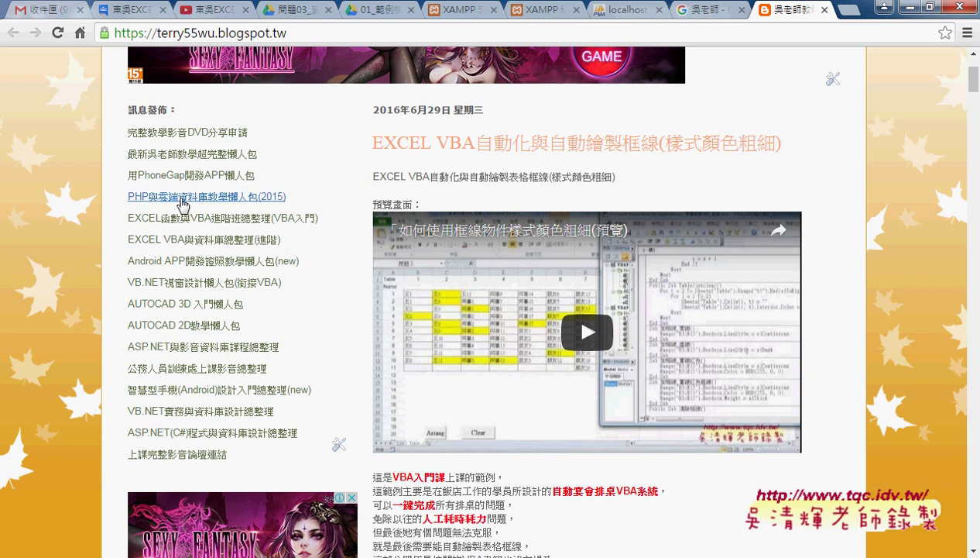
drag(127, 197, 291, 197)
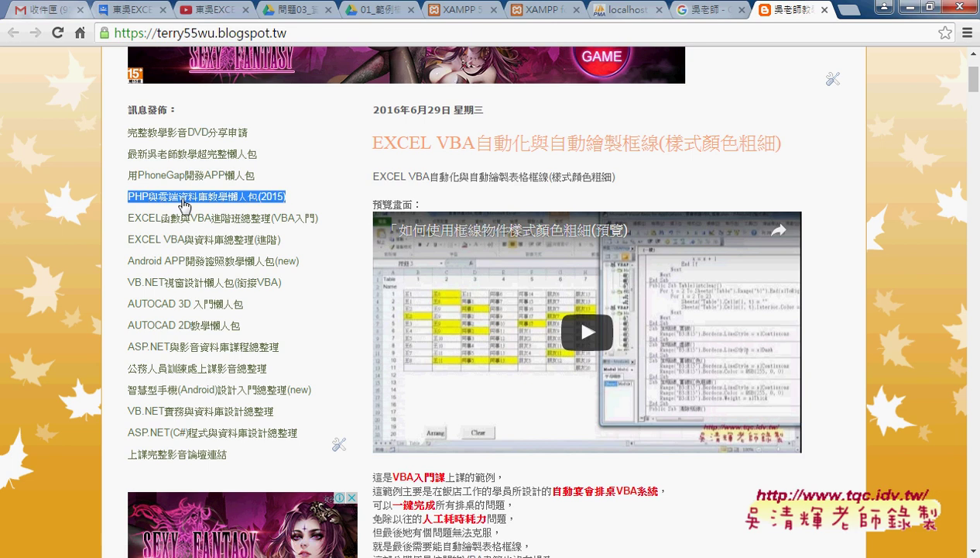
click(183, 201)
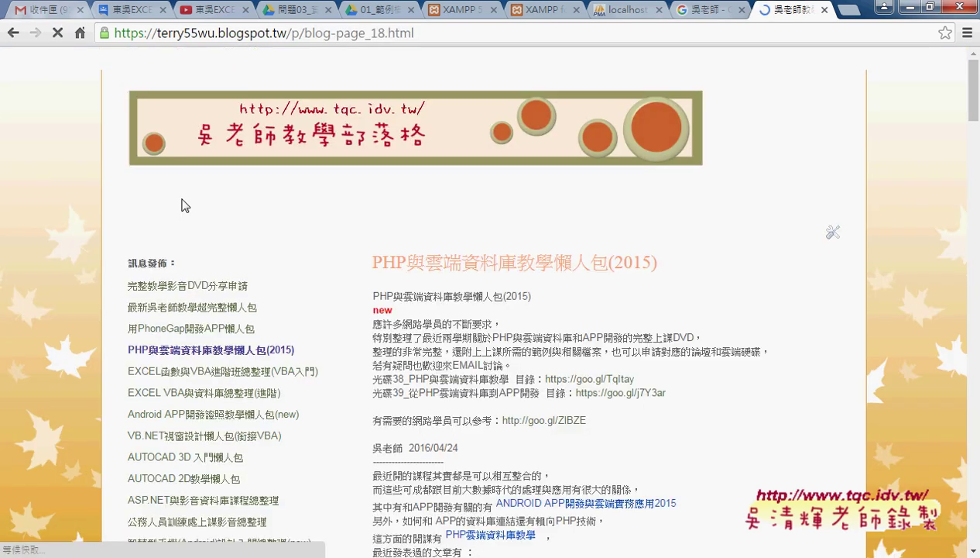
Step: Review the lesson list and open lesson 2, 建立互動PHP網站
scroll(798, 243, down, 2)
scroll(799, 243, down, 1)
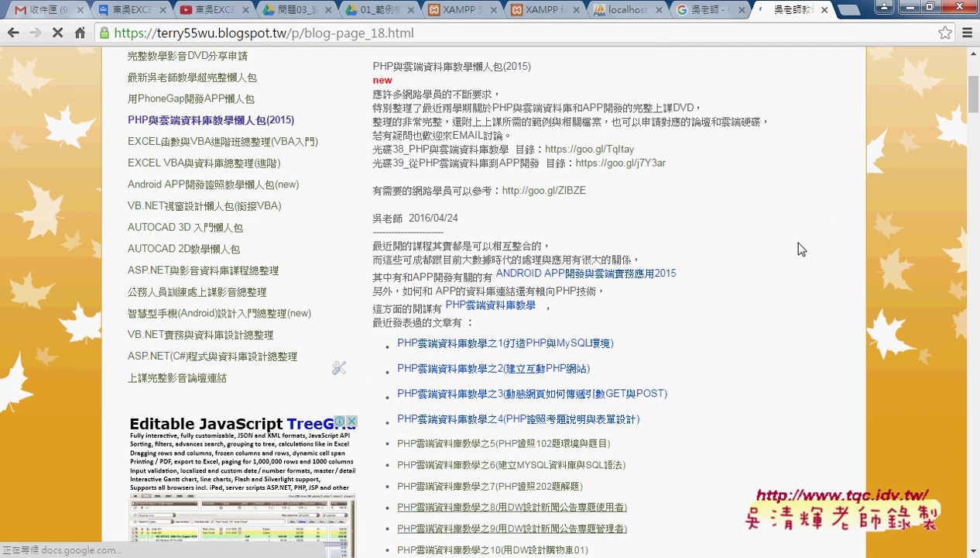
scroll(802, 248, down, 1)
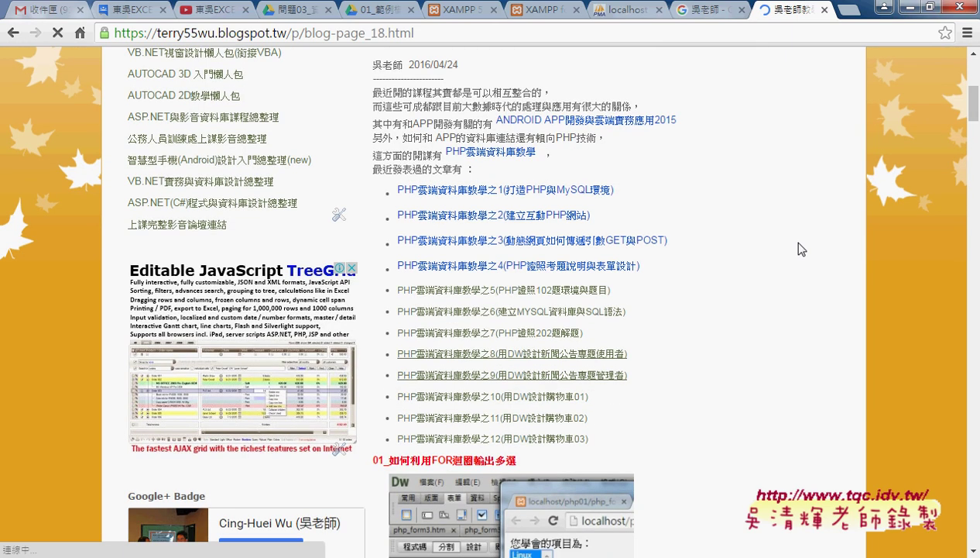
scroll(802, 248, down, 1)
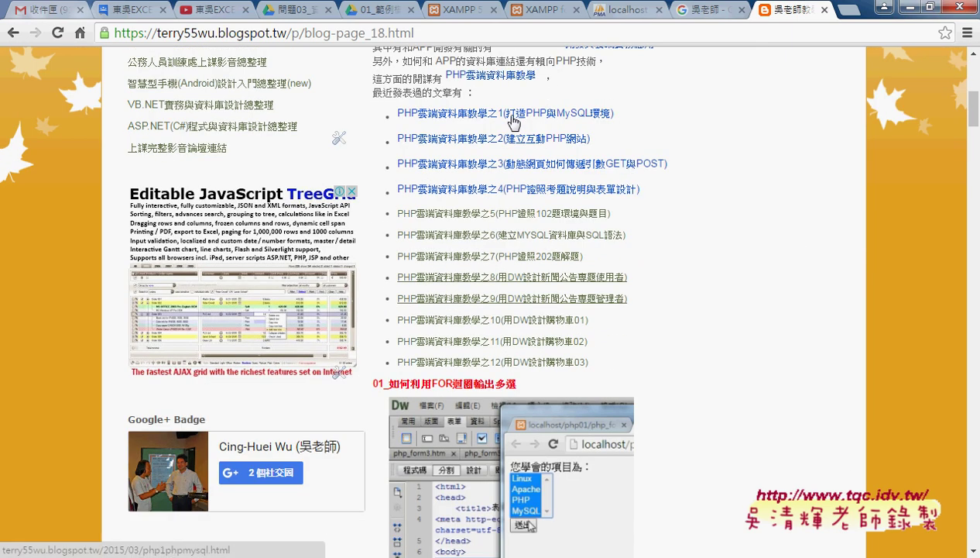
drag(617, 113, 503, 114)
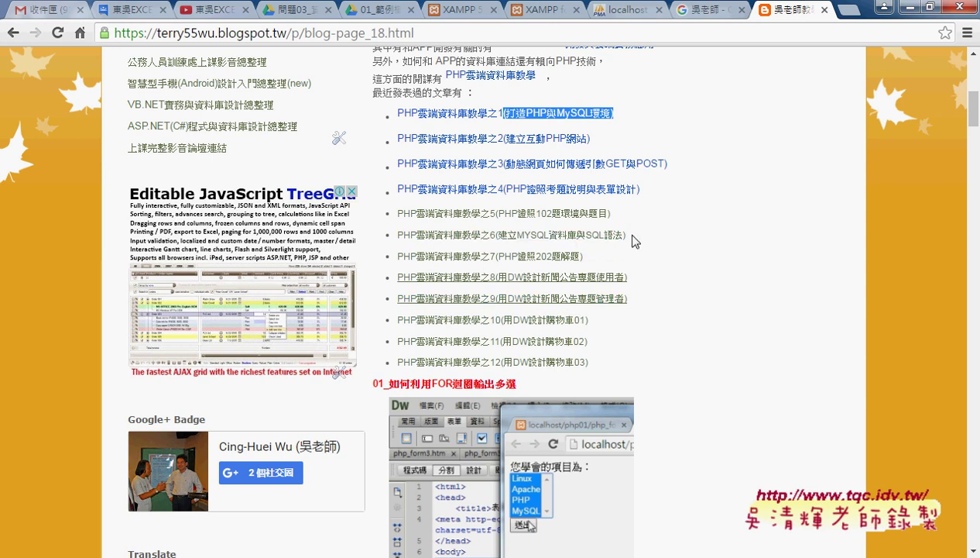
drag(627, 236, 517, 236)
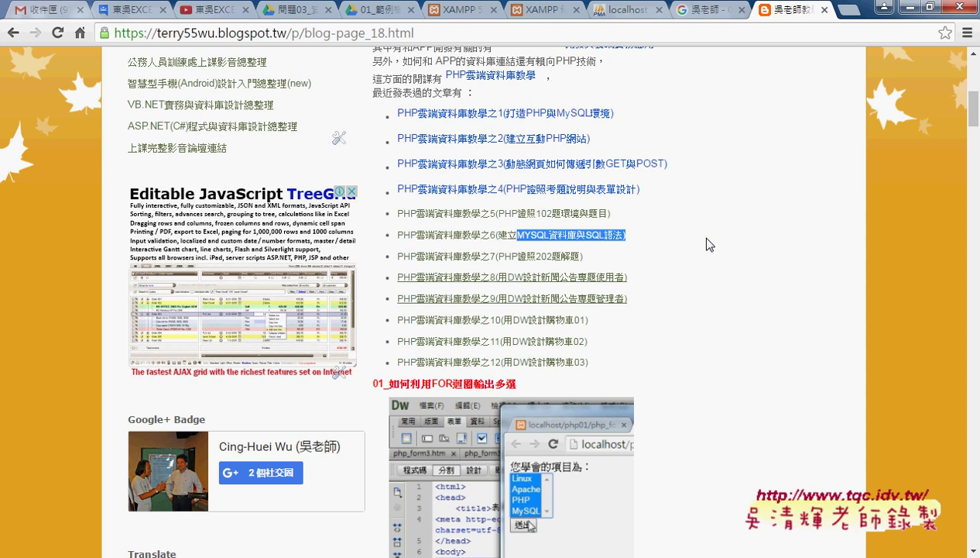
scroll(706, 240, down, 5)
scroll(706, 240, up, 4)
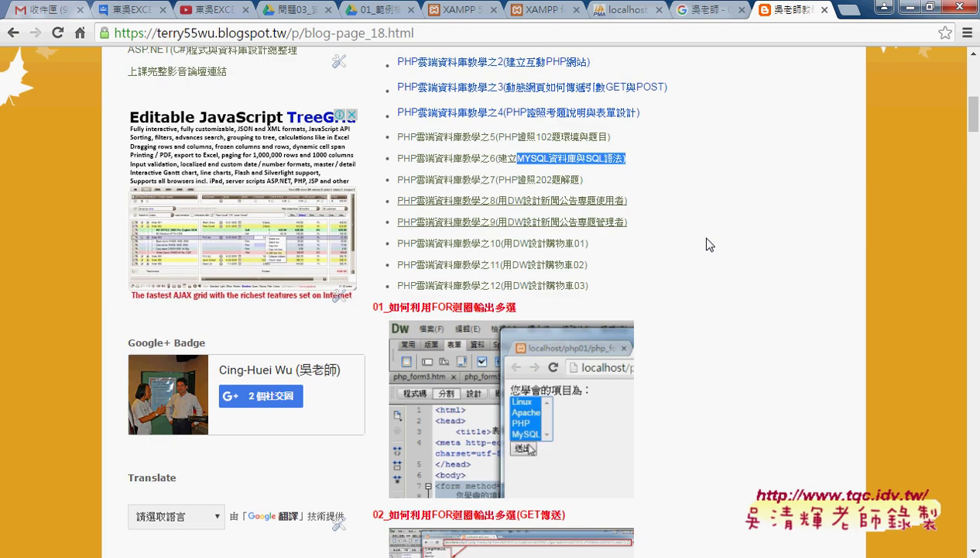
scroll(706, 239, up, 2)
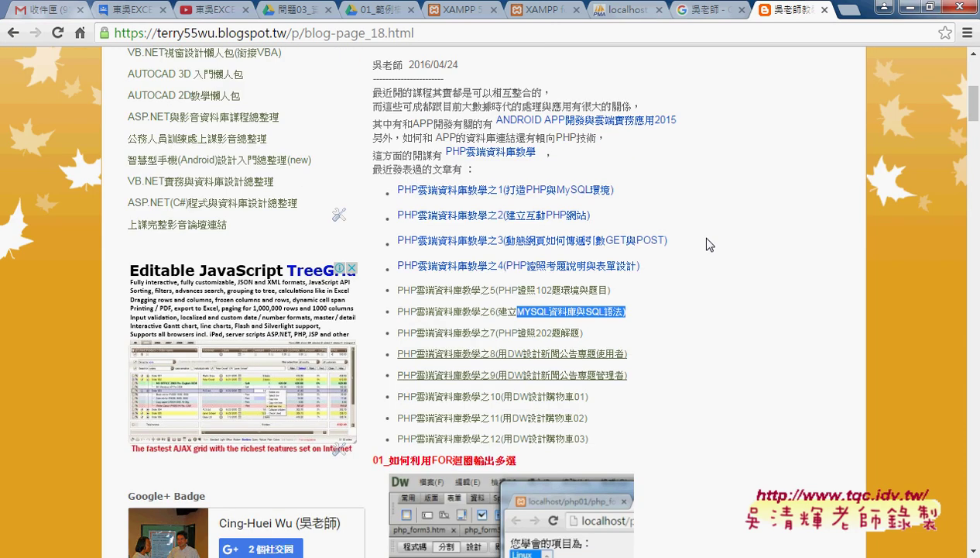
click(559, 224)
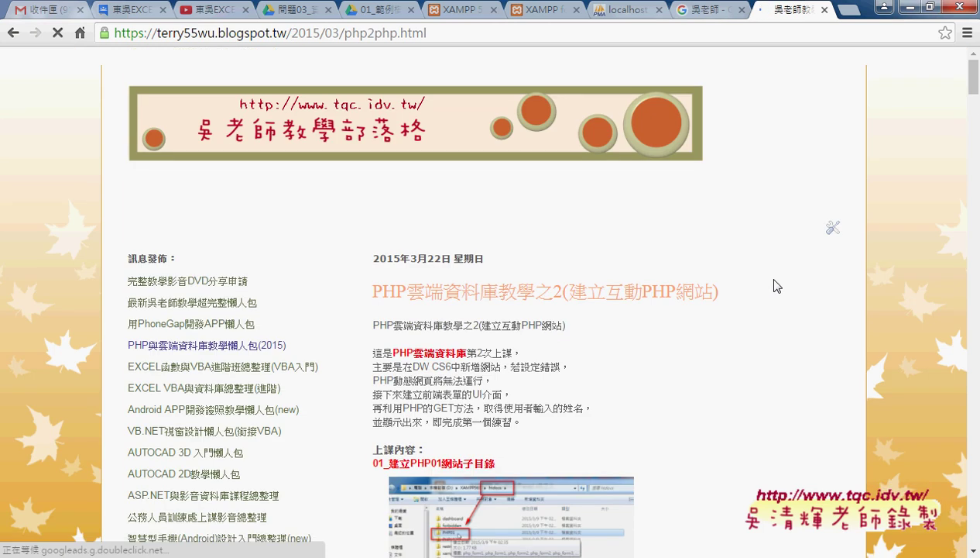
scroll(775, 284, down, 4)
scroll(755, 288, down, 4)
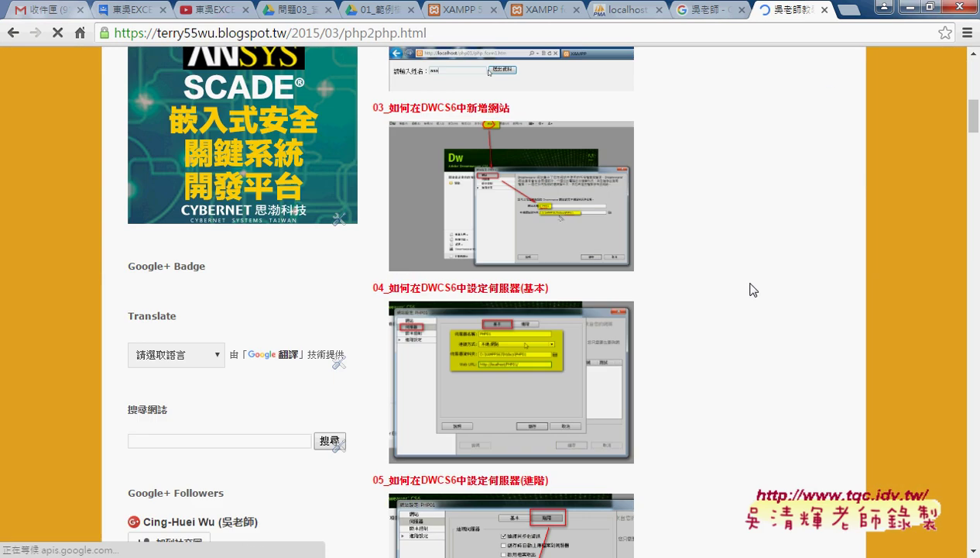
scroll(750, 289, down, 4)
scroll(752, 290, down, 3)
scroll(752, 291, down, 4)
scroll(755, 292, down, 4)
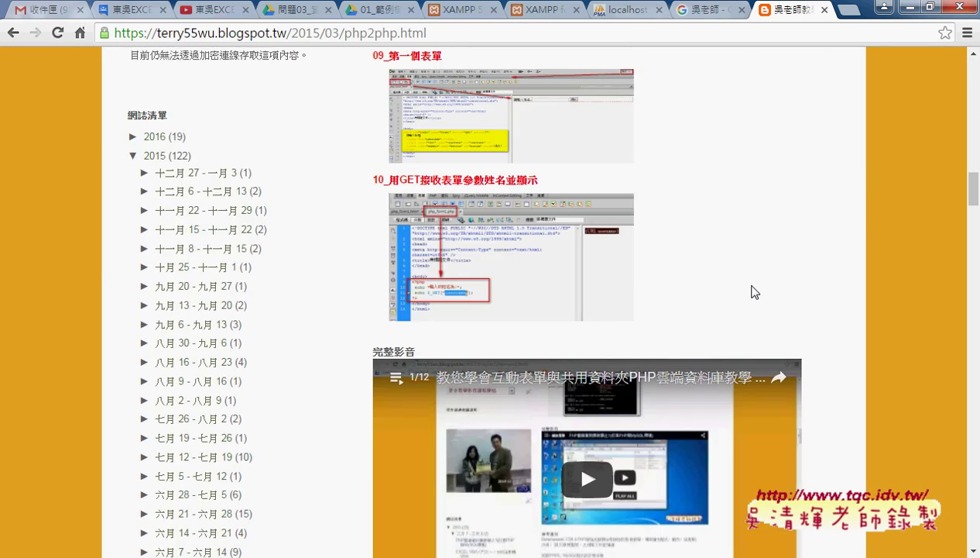
scroll(755, 291, down, 2)
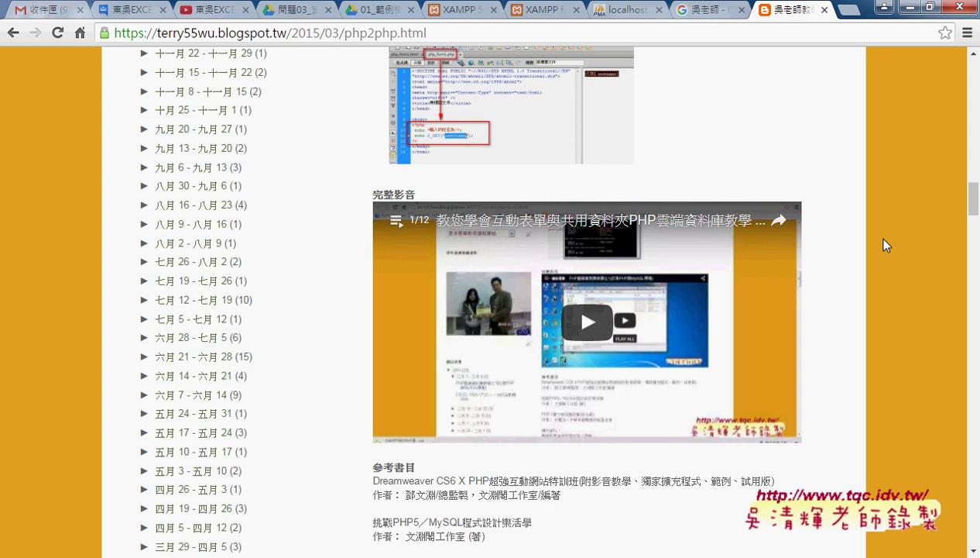
scroll(884, 245, up, 10)
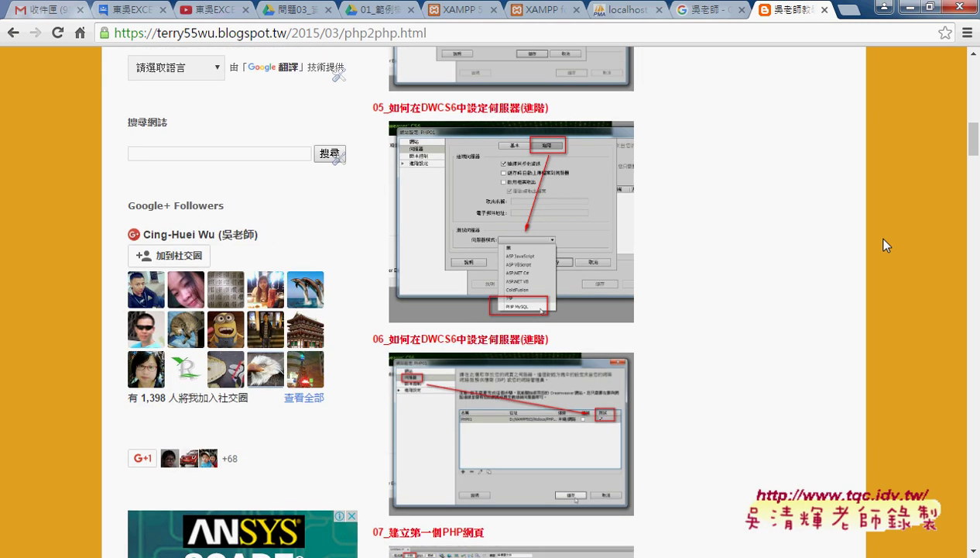
scroll(884, 245, up, 10)
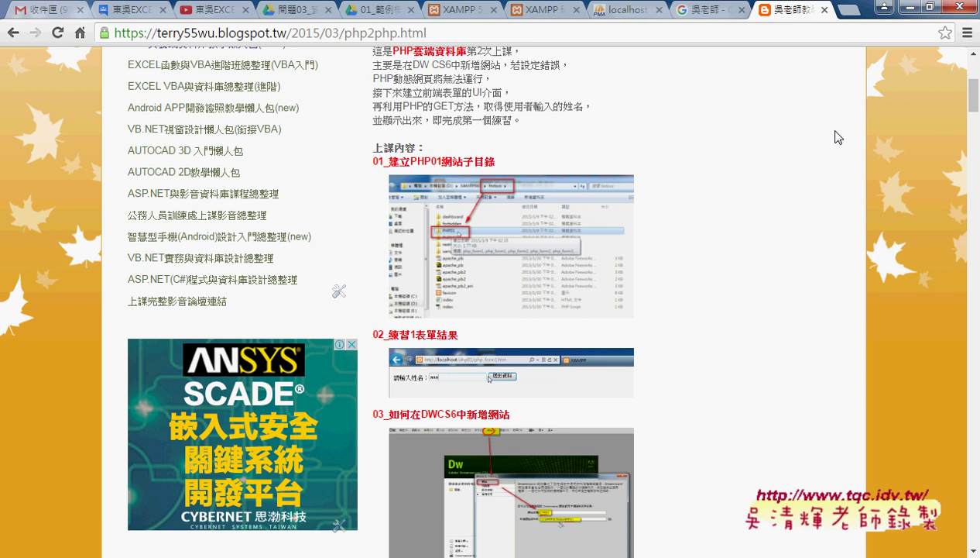
Step: Run setup_xampp from D:\XAMPP563 twice, allowing the unsigned script each time
click(884, 7)
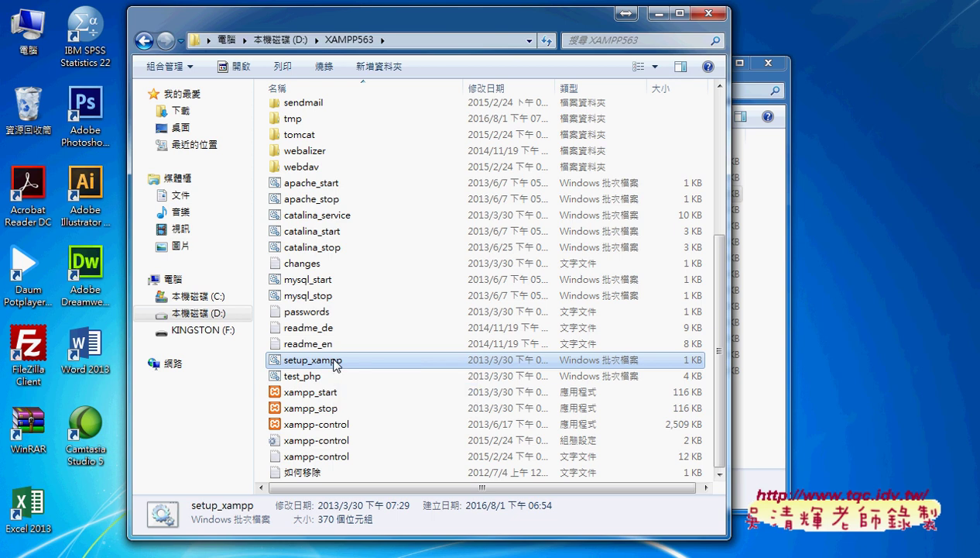
double_click(432, 362)
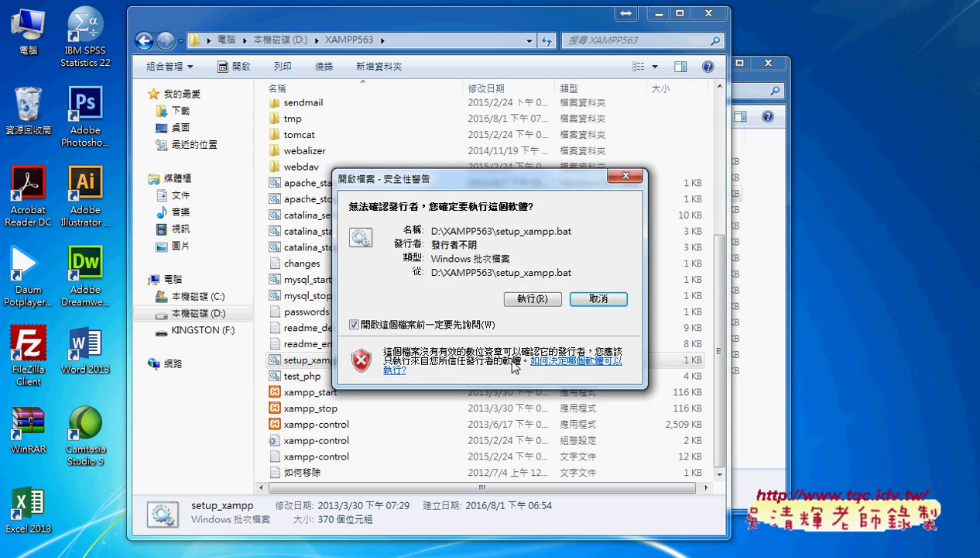
click(534, 299)
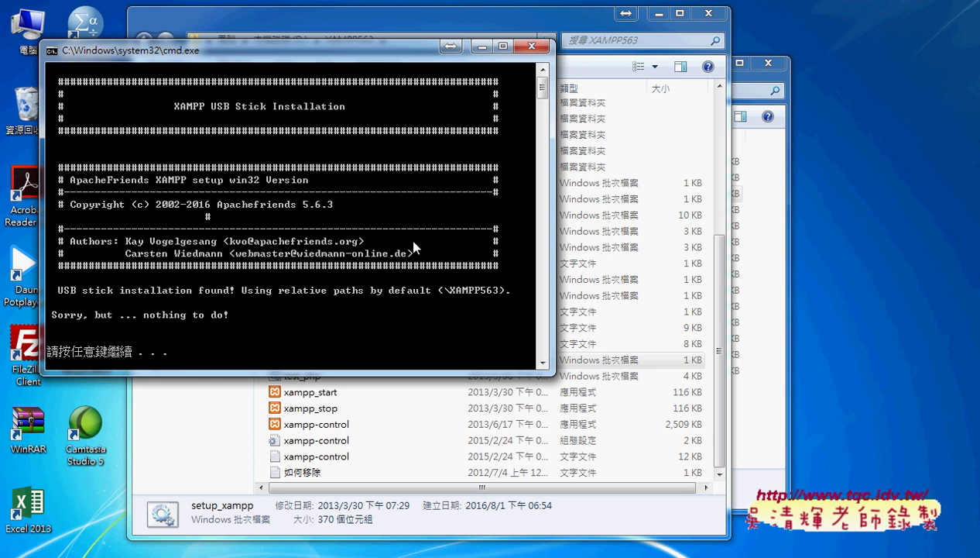
click(528, 49)
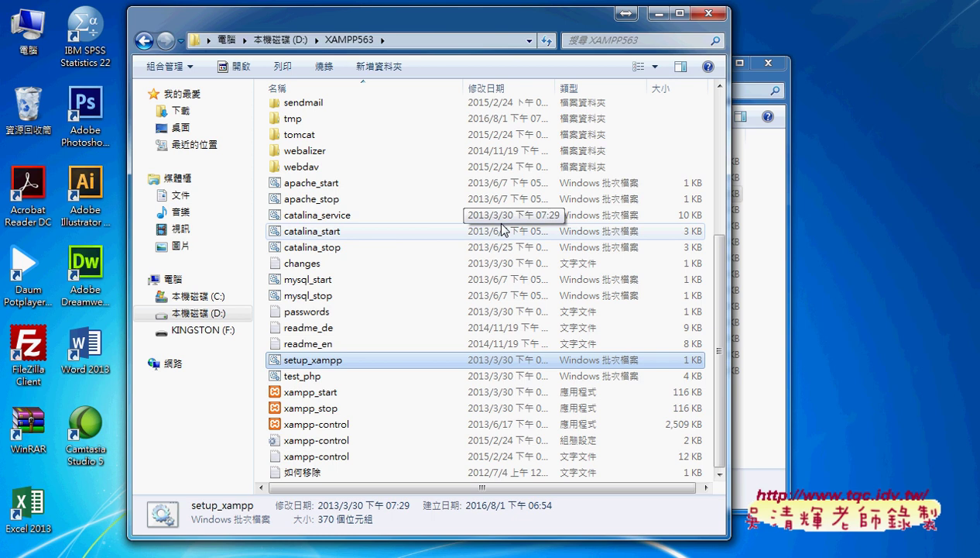
double_click(350, 356)
click(542, 302)
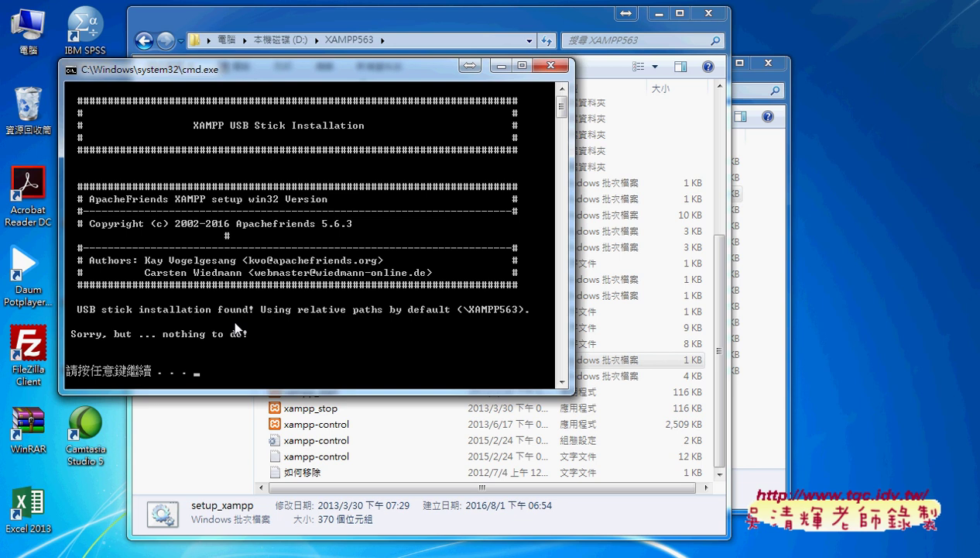
Step: Close the setup_xampp console window
click(551, 65)
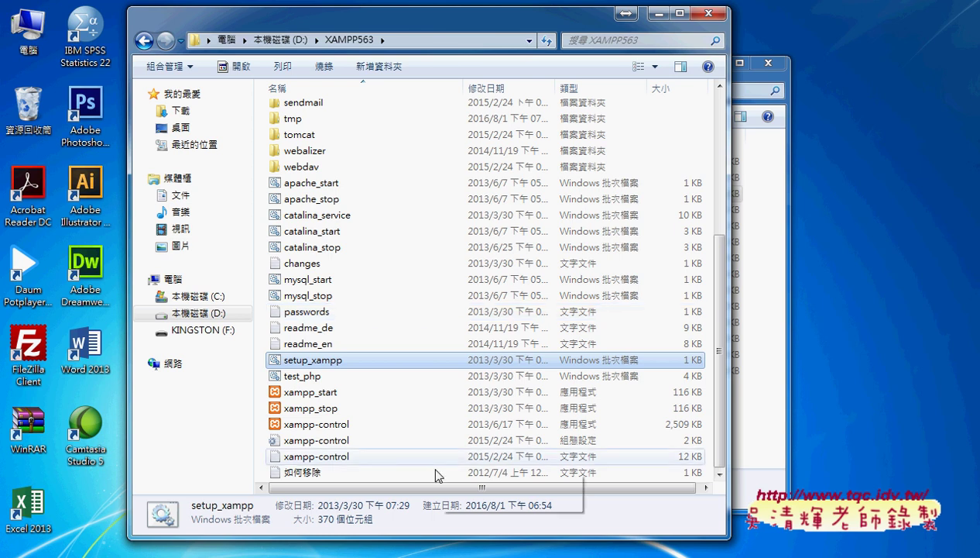
Step: Bring up the 程式碼(MYSQL) notes at the screenshot for creating database 問題1 with utf8_unicode_ci
mouse_move(305, 553)
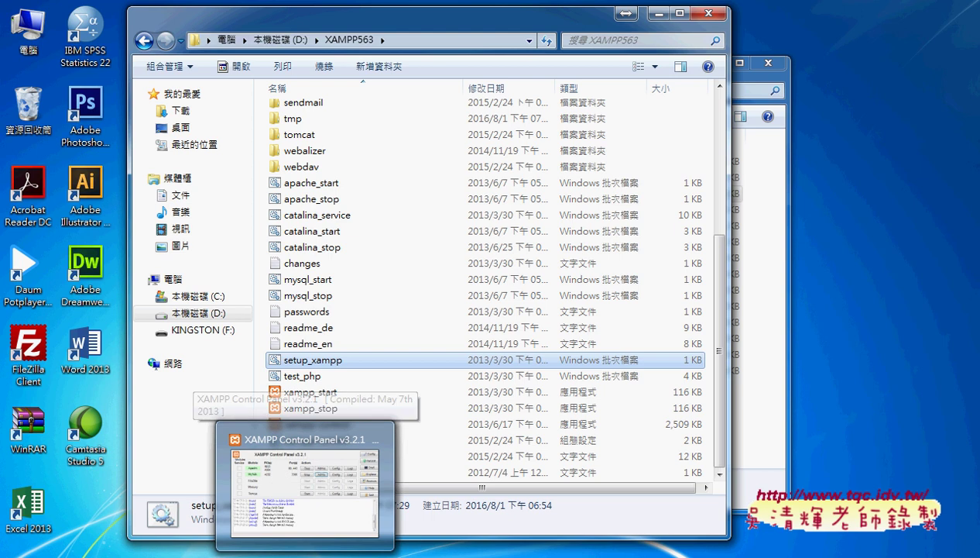
mouse_move(147, 554)
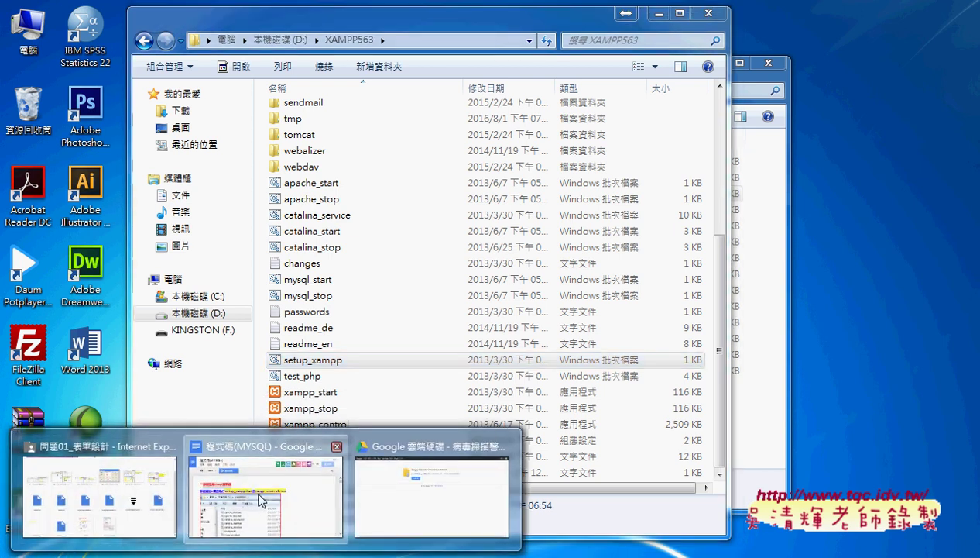
click(263, 496)
scroll(442, 214, down, 3)
scroll(489, 224, down, 4)
scroll(489, 224, down, 4)
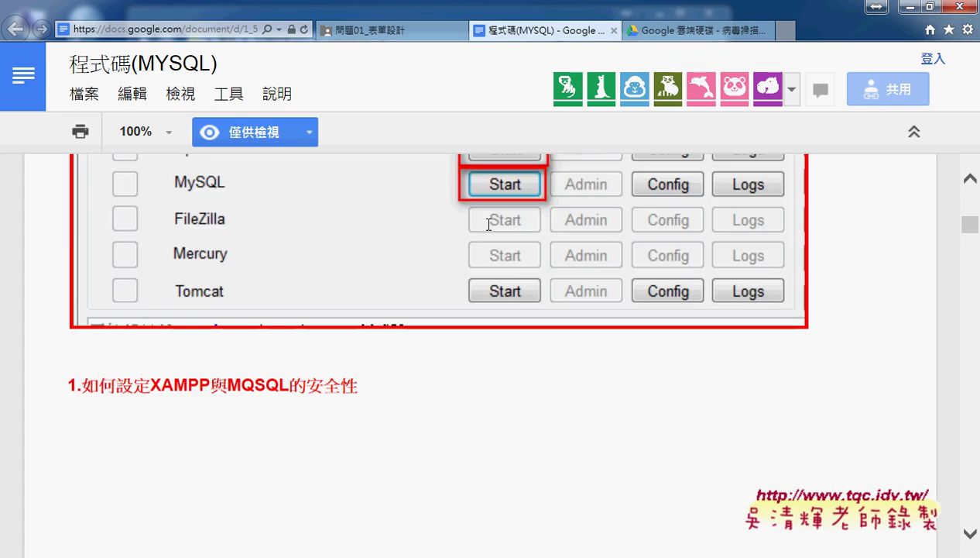
scroll(489, 224, down, 5)
scroll(489, 223, down, 5)
scroll(489, 224, down, 3)
scroll(489, 224, down, 4)
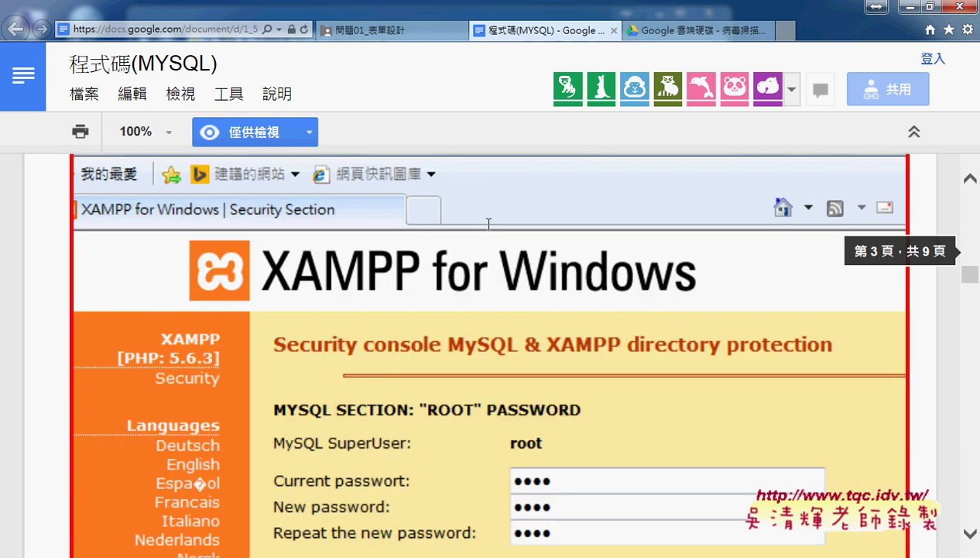
scroll(488, 224, down, 4)
scroll(488, 223, down, 4)
scroll(488, 224, down, 1)
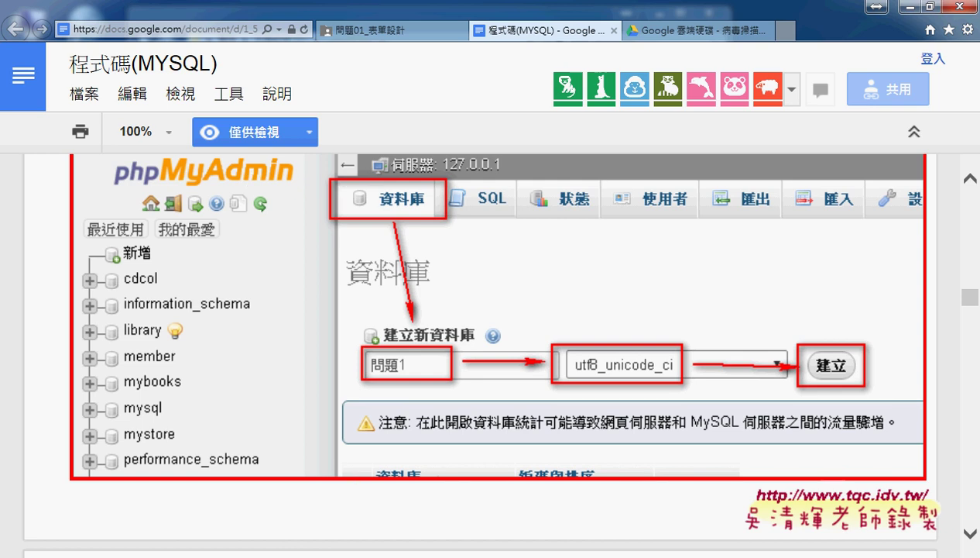
mouse_move(162, 552)
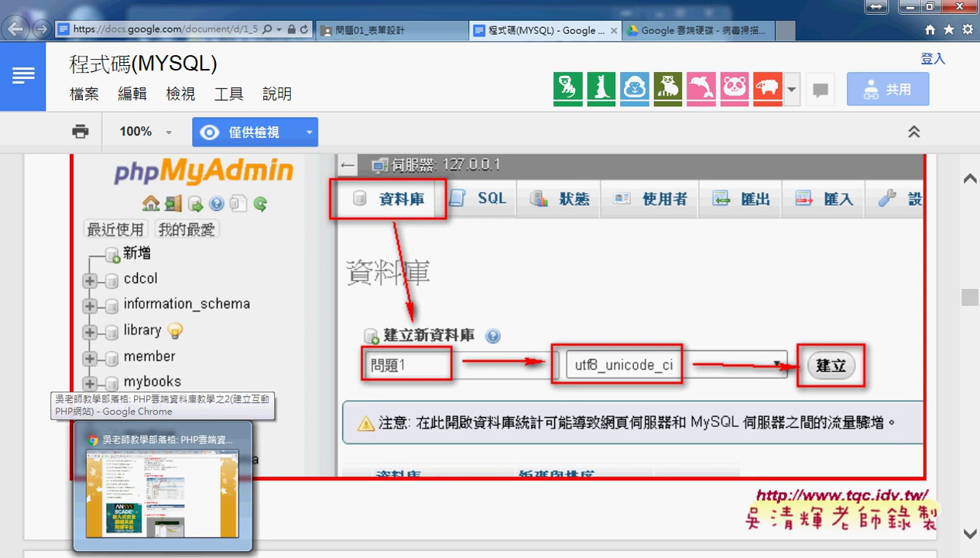
Step: Launch phpMyAdmin from XAMPP's MySQL Admin button and list the 7 databases
click(217, 555)
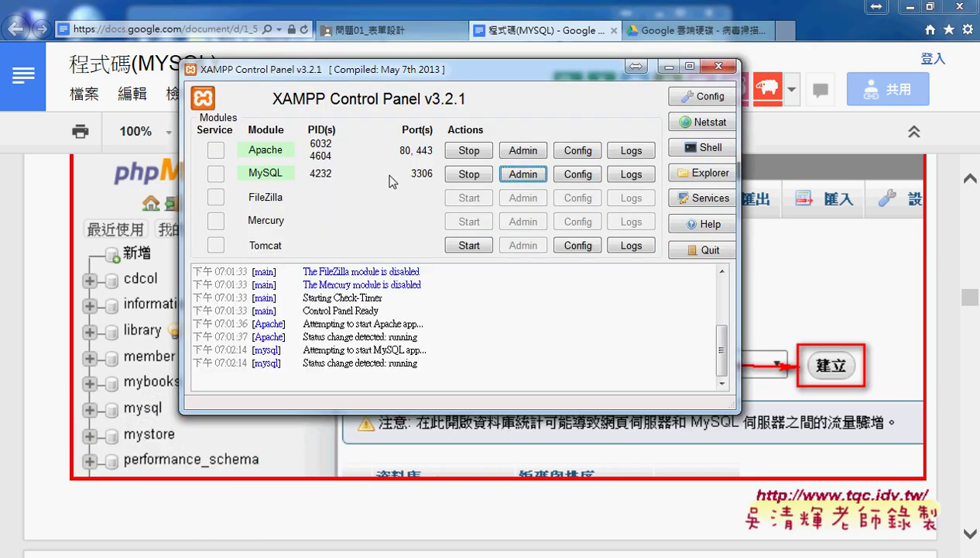
click(519, 174)
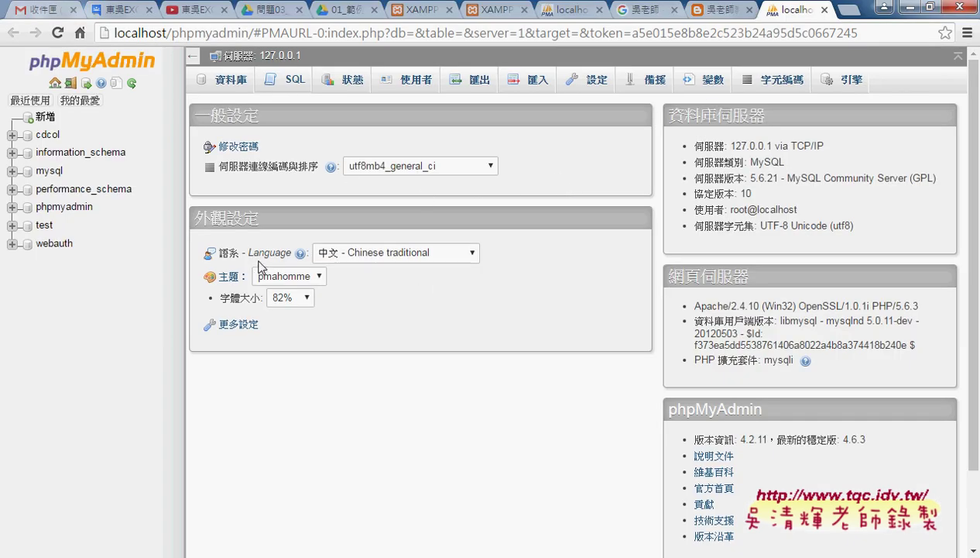
click(231, 82)
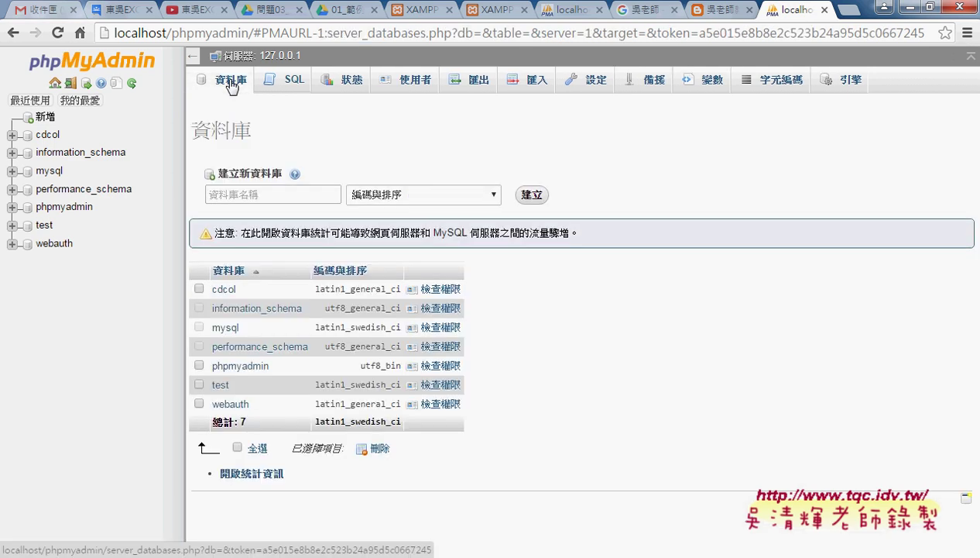
Step: Create a database named 問題1 with utf8_unicode_ci collation
click(258, 193)
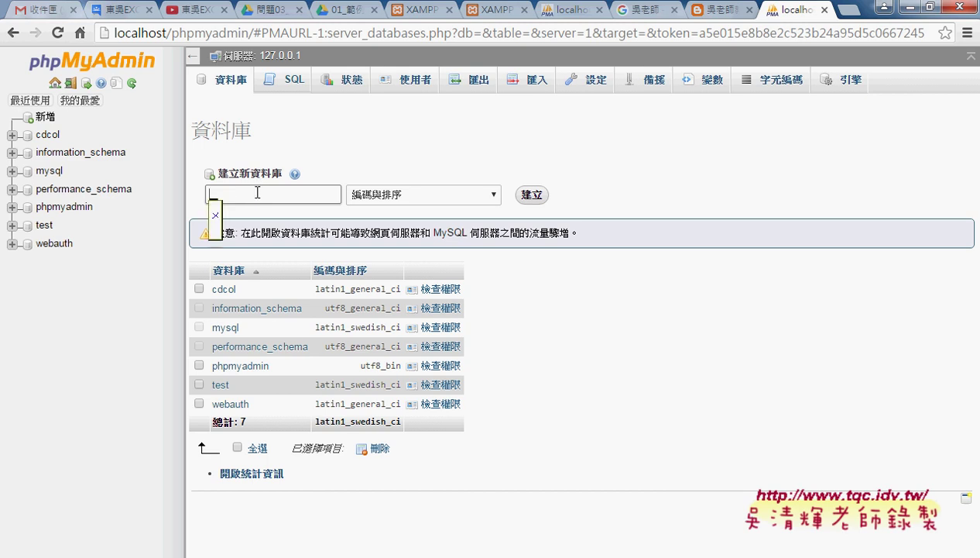
text(問題1)
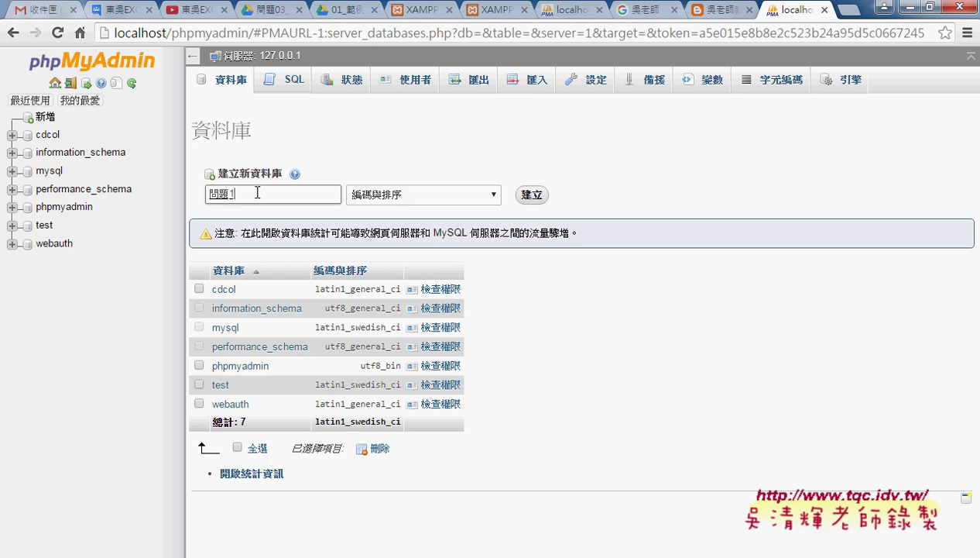
click(398, 193)
drag(492, 232, 507, 335)
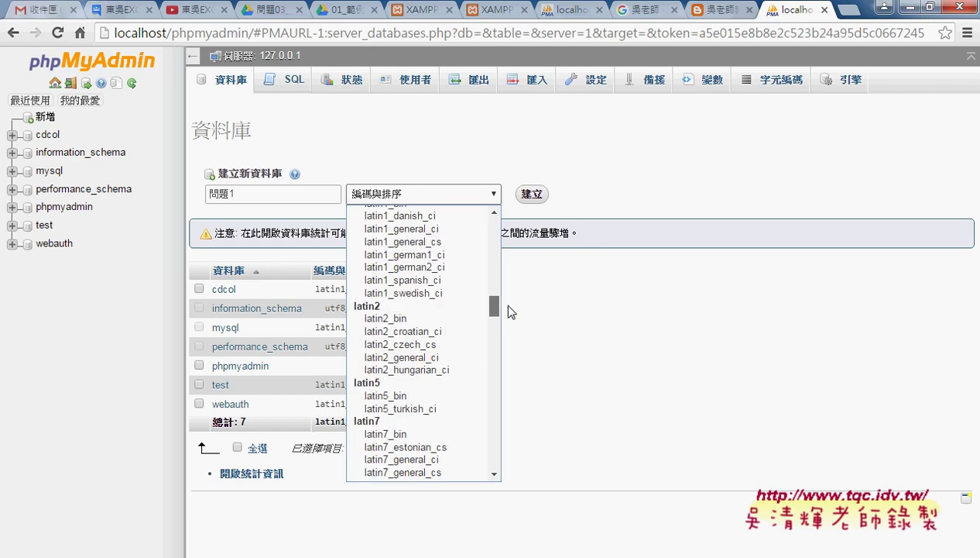
mouse_move(507, 334)
mouse_down()
mouse_move(502, 484)
mouse_move(494, 446)
mouse_up()
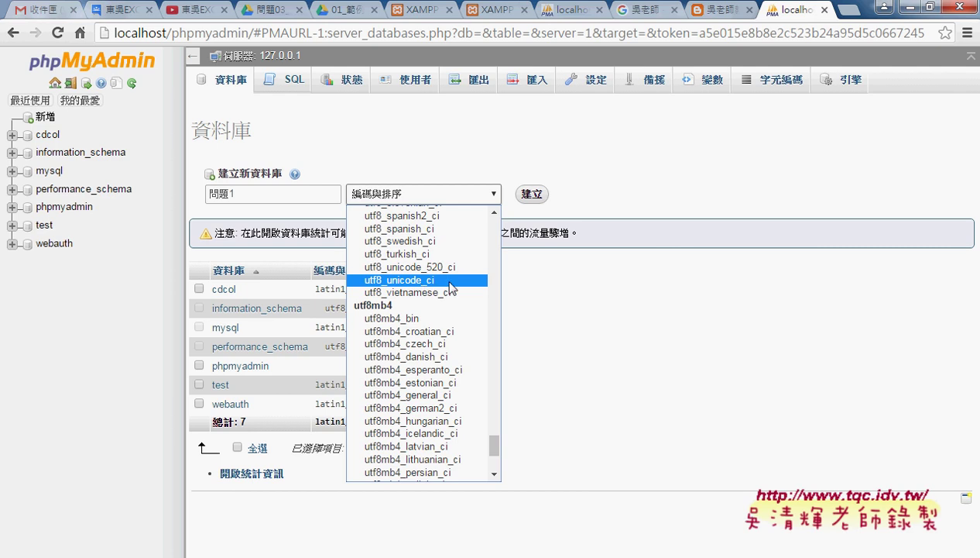
click(449, 282)
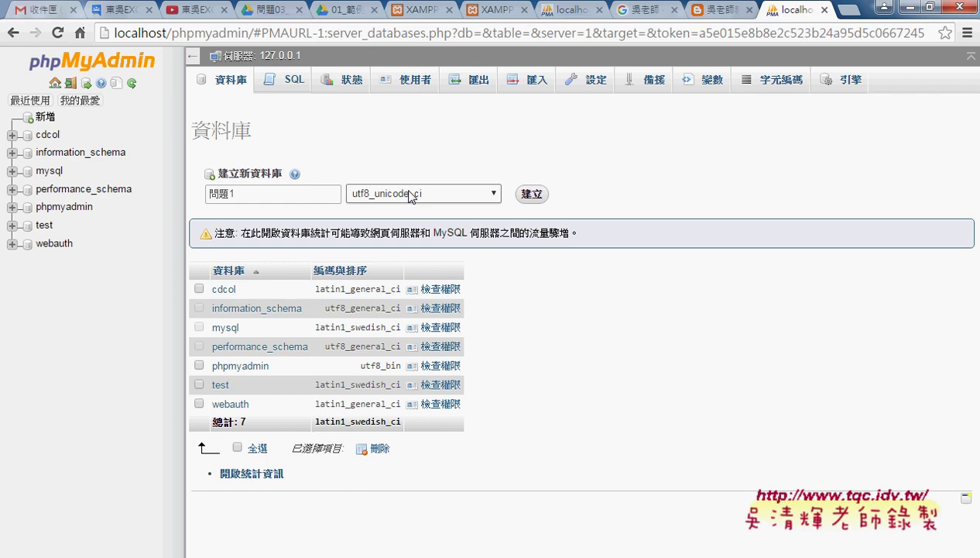
click(543, 195)
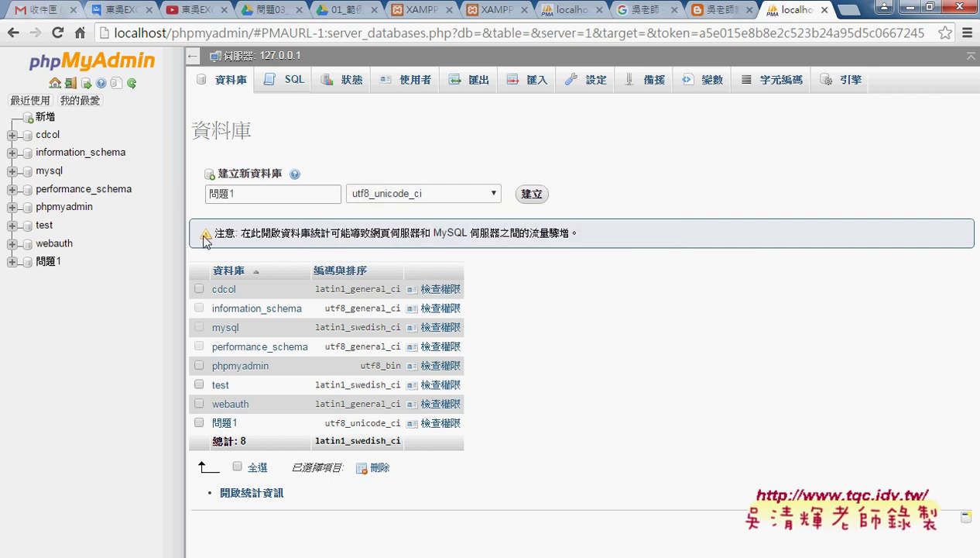
Step: In database 問題1, start table 問題1 with 5 columns to get the field-definition form
click(48, 262)
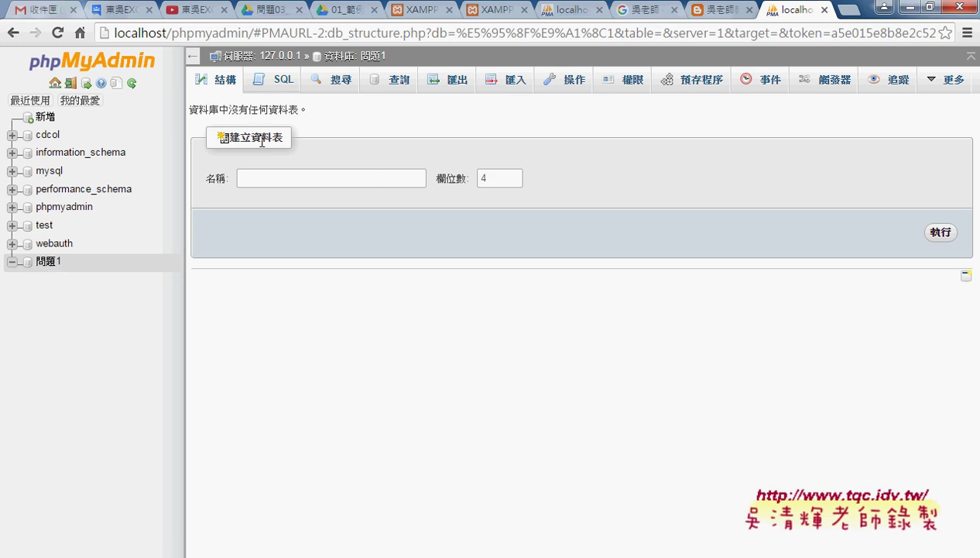
click(284, 180)
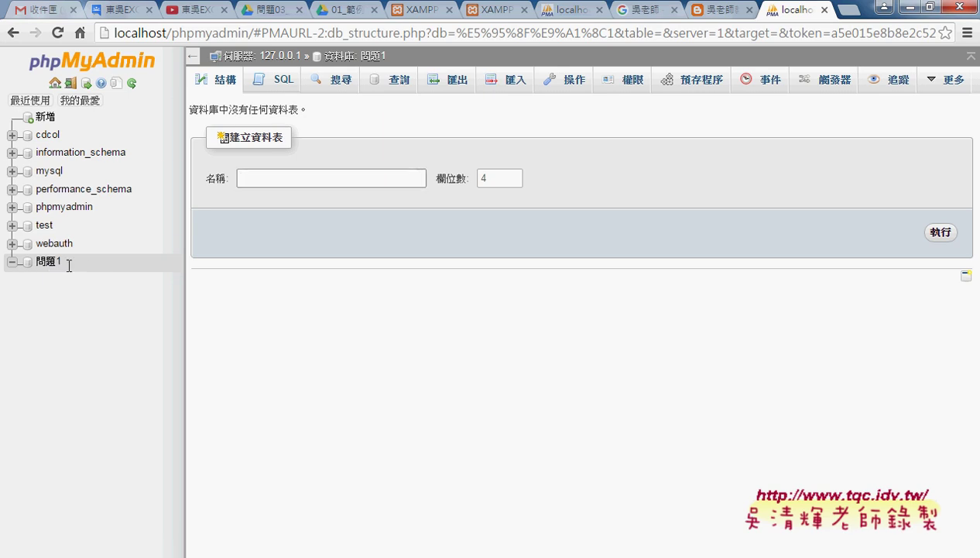
mouse_move(68, 265)
mouse_down()
mouse_move(37, 267)
mouse_move(281, 186)
mouse_up()
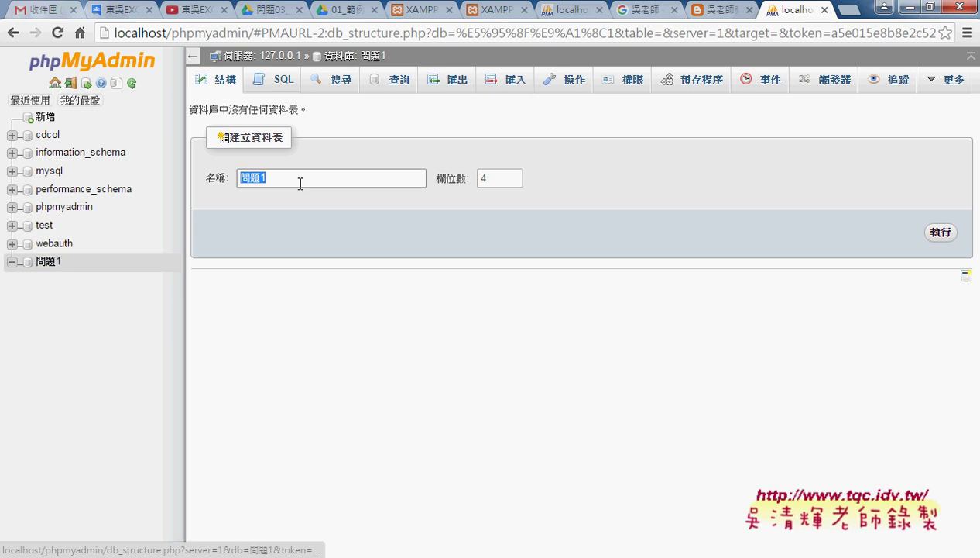
double_click(507, 178)
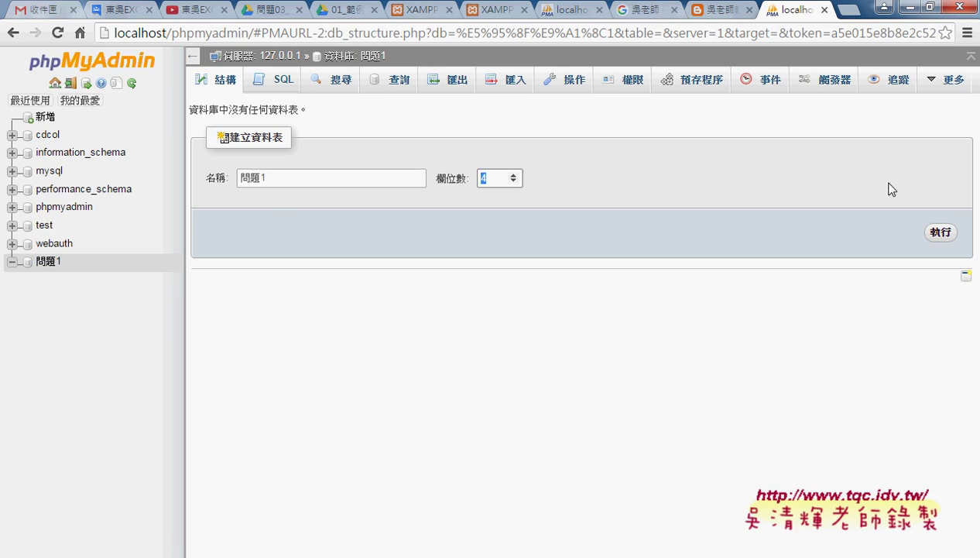
text(5)
click(944, 237)
double_click(486, 178)
text(4)
key(BackSpace)
text(5)
click(940, 233)
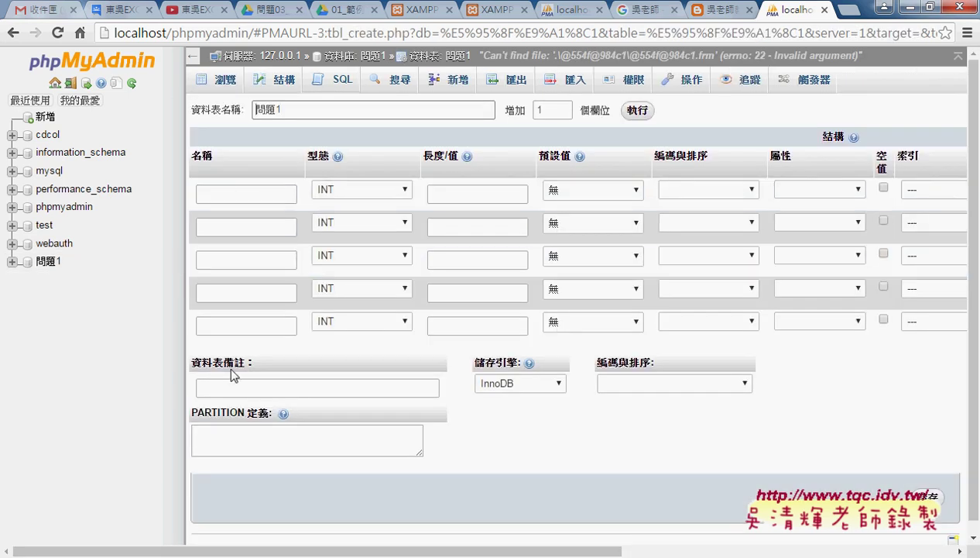
mouse_move(258, 557)
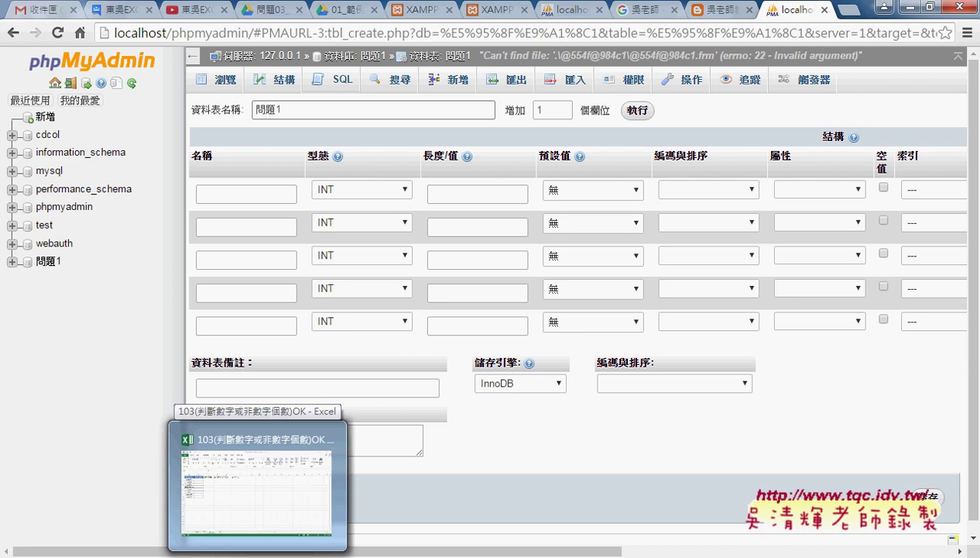
mouse_move(349, 556)
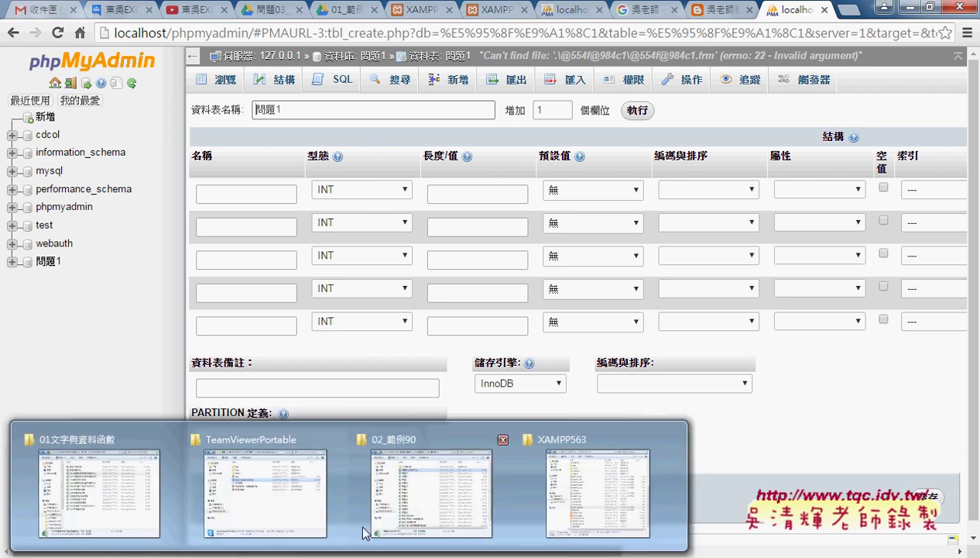
click(436, 492)
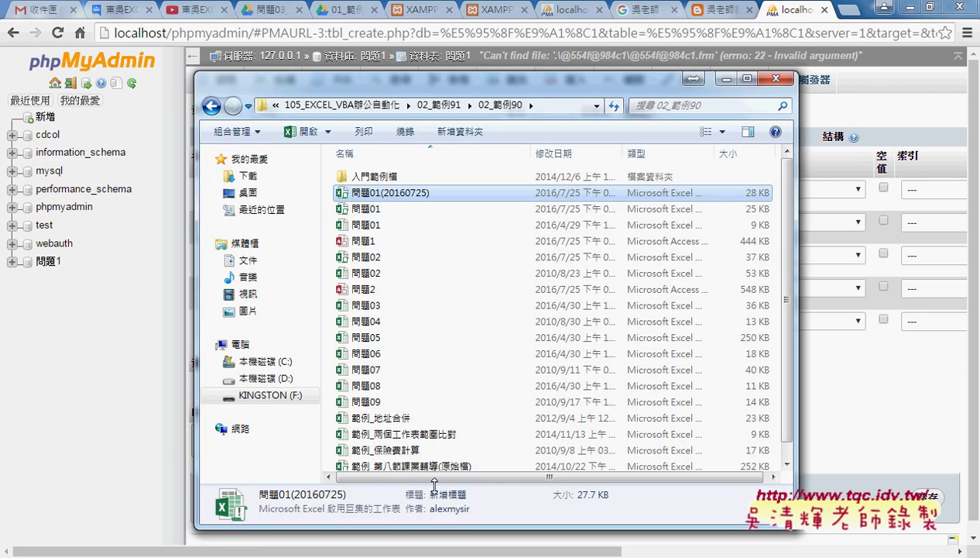
double_click(397, 192)
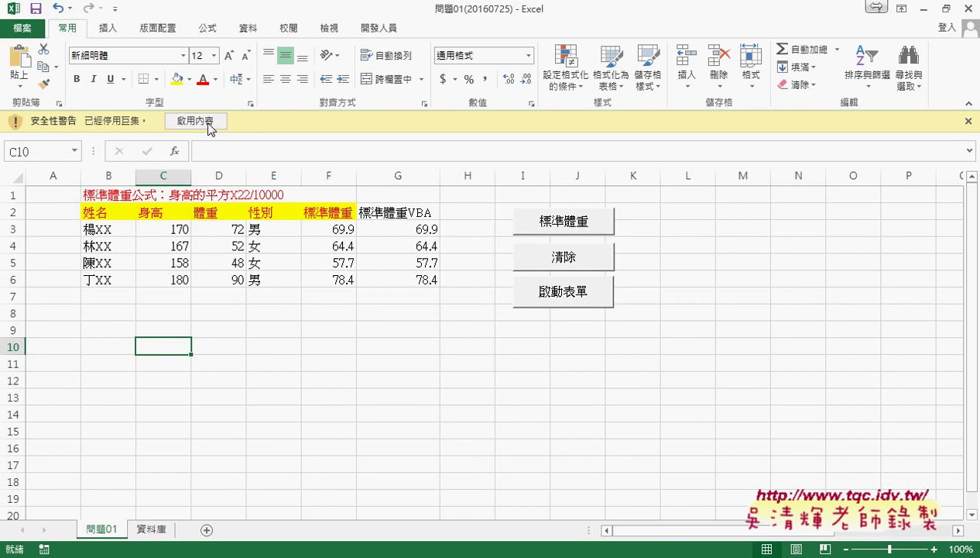
click(213, 122)
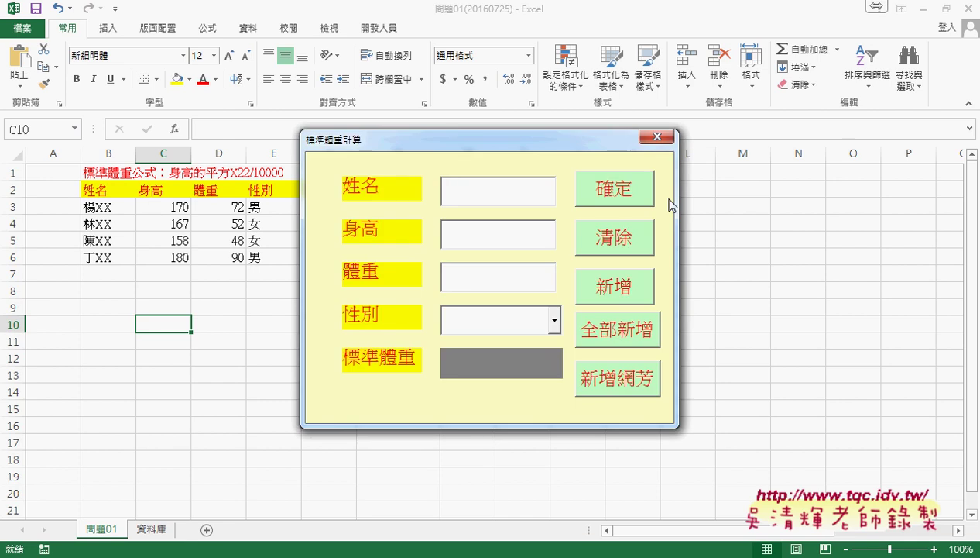
click(653, 139)
click(99, 190)
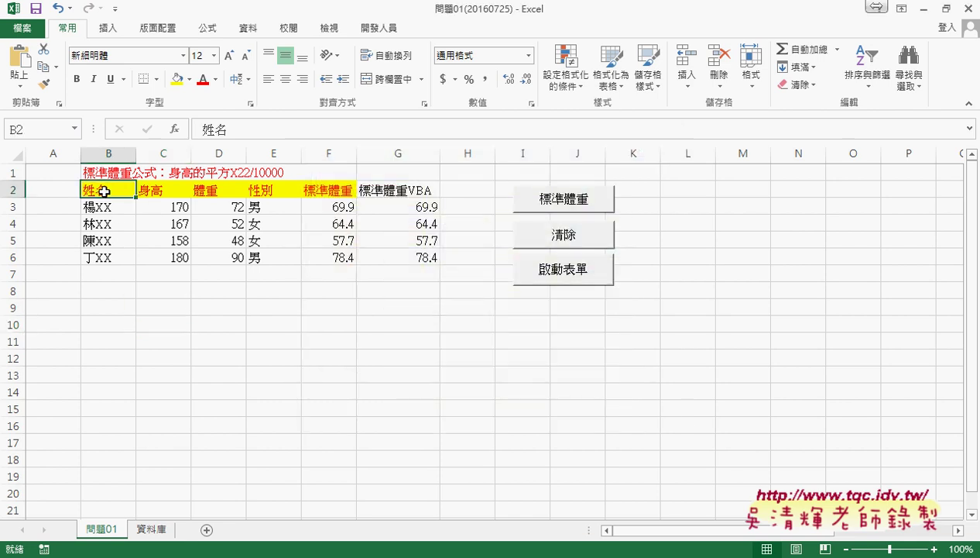
key(ctrl+c)
Step: Paste 姓名 as the first field name in the Create table form
key(alt+Tab)
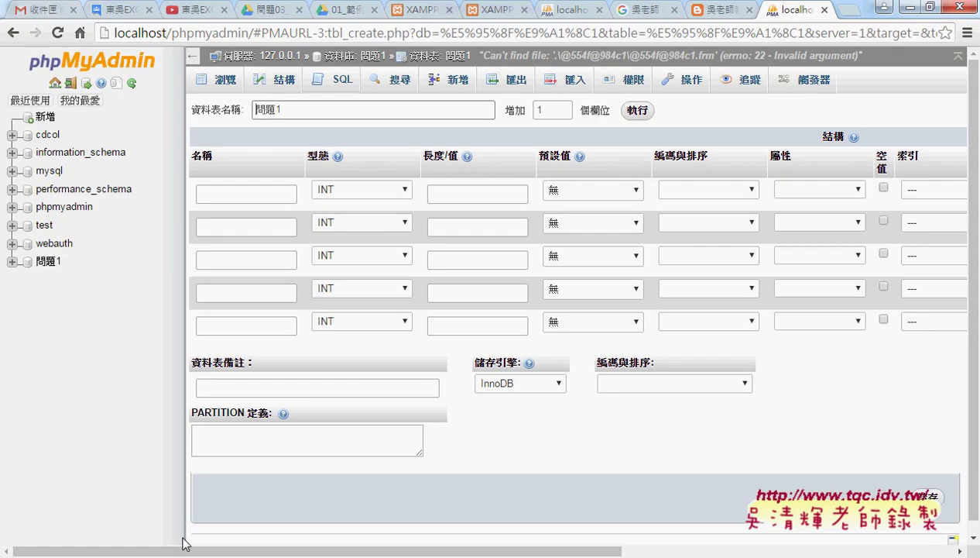
click(246, 194)
key(ctrl+v)
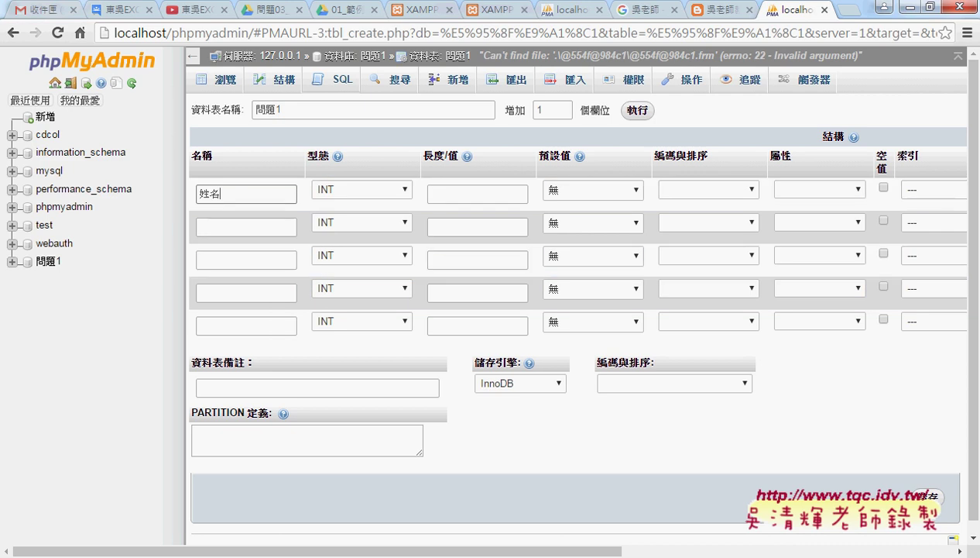
Step: Copy the remaining headers 身高 through 標準體重 from the 問題01 workbook
mouse_move(245, 552)
click(284, 485)
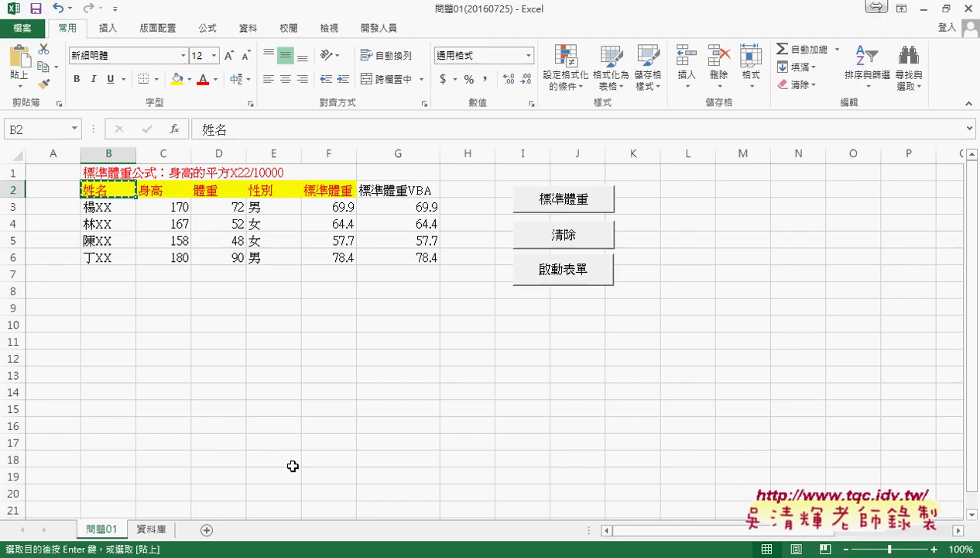
click(171, 190)
drag(171, 190, 323, 186)
key(ctrl+c)
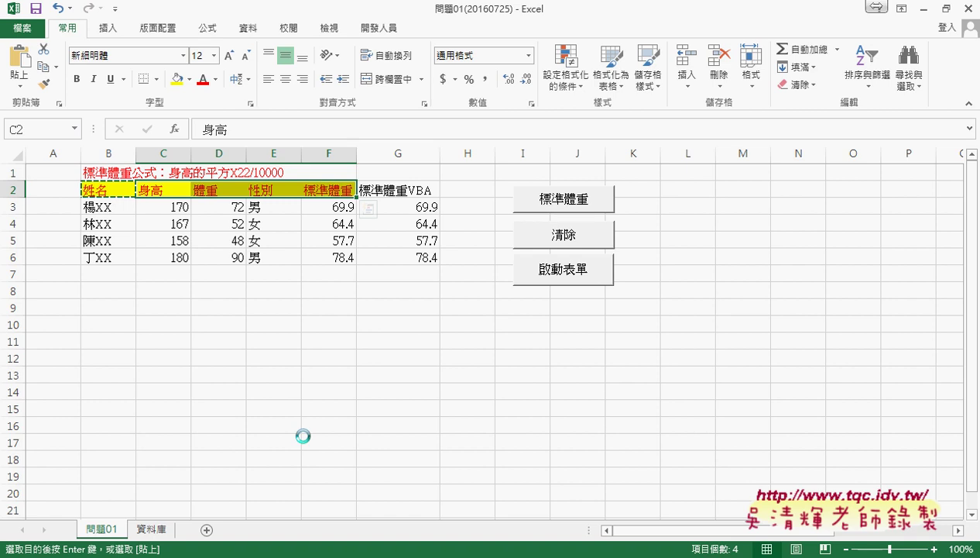
Step: Paste the headers into the second field row and move 體重 into the third row
key(alt+Tab)
click(225, 226)
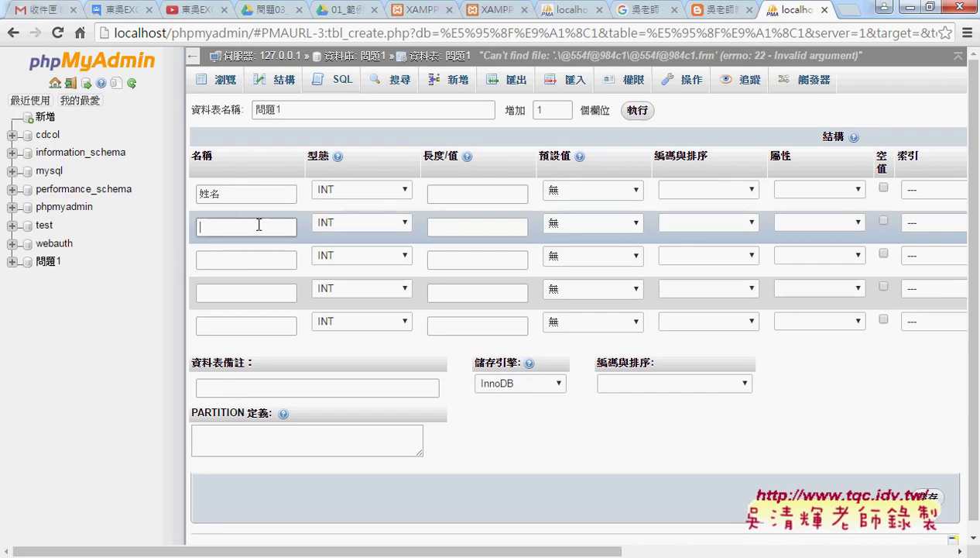
key(ctrl+v)
mouse_move(251, 225)
mouse_down()
mouse_move(302, 224)
mouse_move(260, 324)
mouse_move(243, 227)
mouse_move(250, 294)
mouse_up()
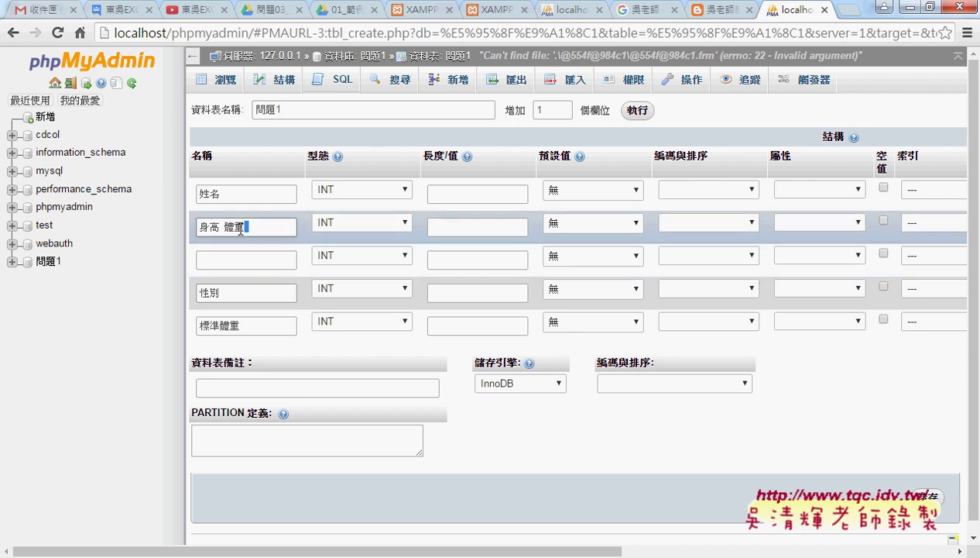
mouse_move(245, 226)
mouse_down()
mouse_move(225, 227)
mouse_move(228, 260)
mouse_up()
click(247, 259)
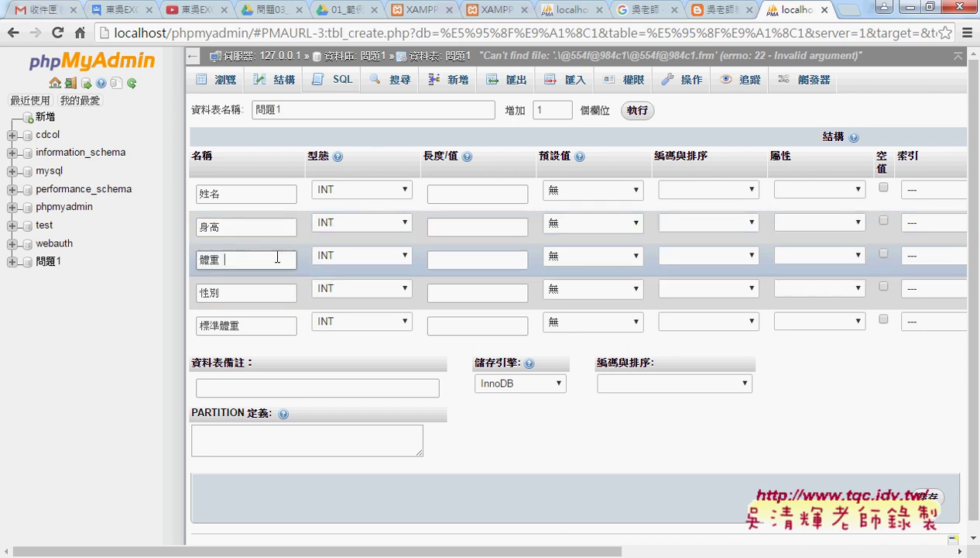
Step: Check the field names 身高, 性別, 標準體重 and 姓名 row by row
click(252, 225)
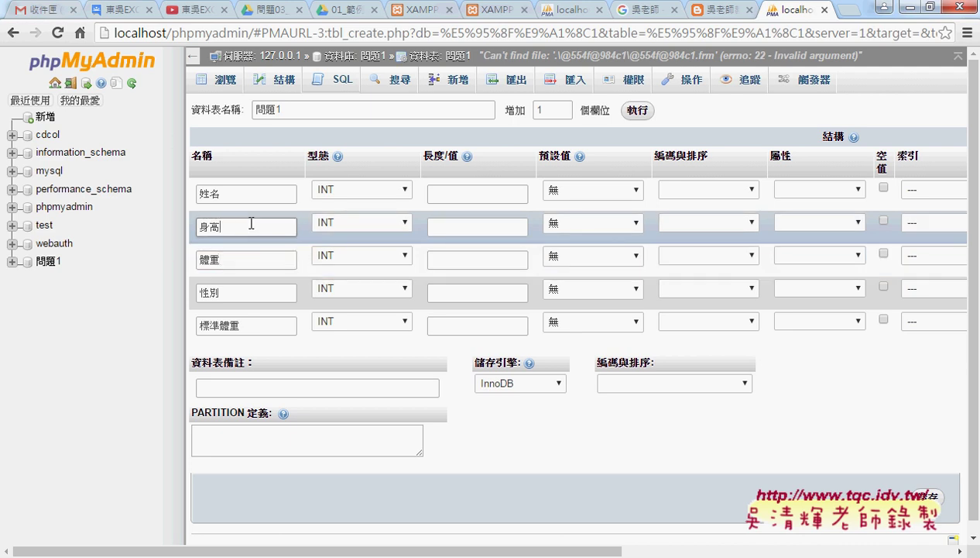
click(249, 291)
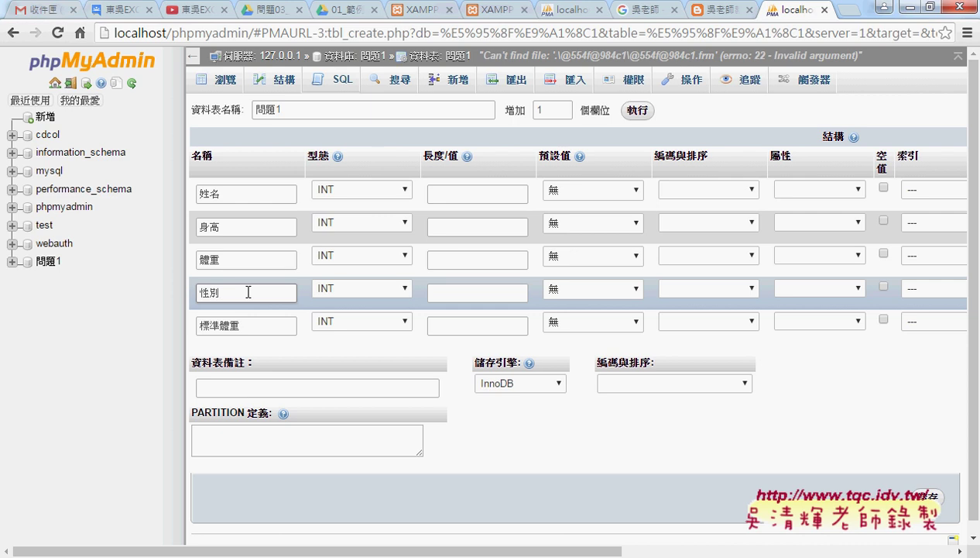
click(275, 325)
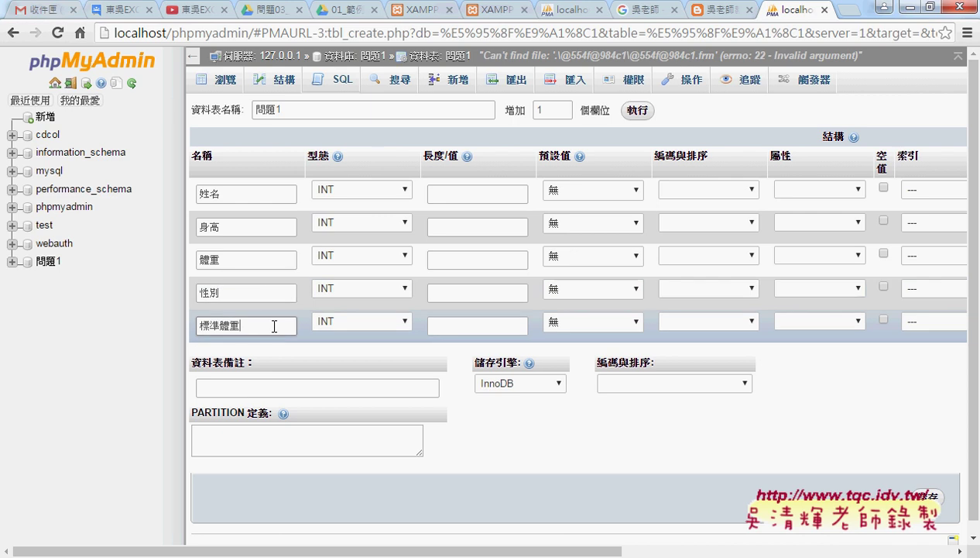
click(247, 192)
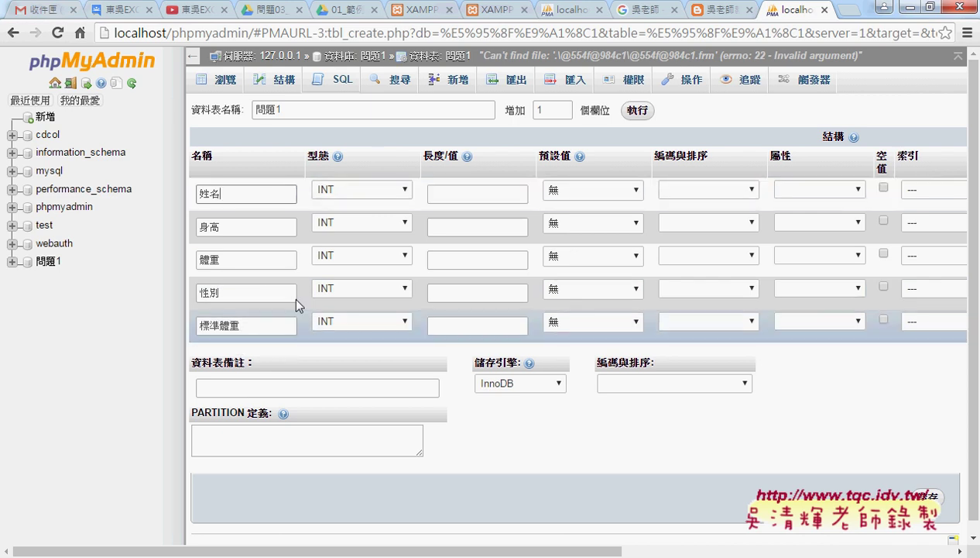
Step: Make 姓名 and 性別 VARCHAR fields, giving 姓名 an initial length of 10
click(375, 188)
click(370, 215)
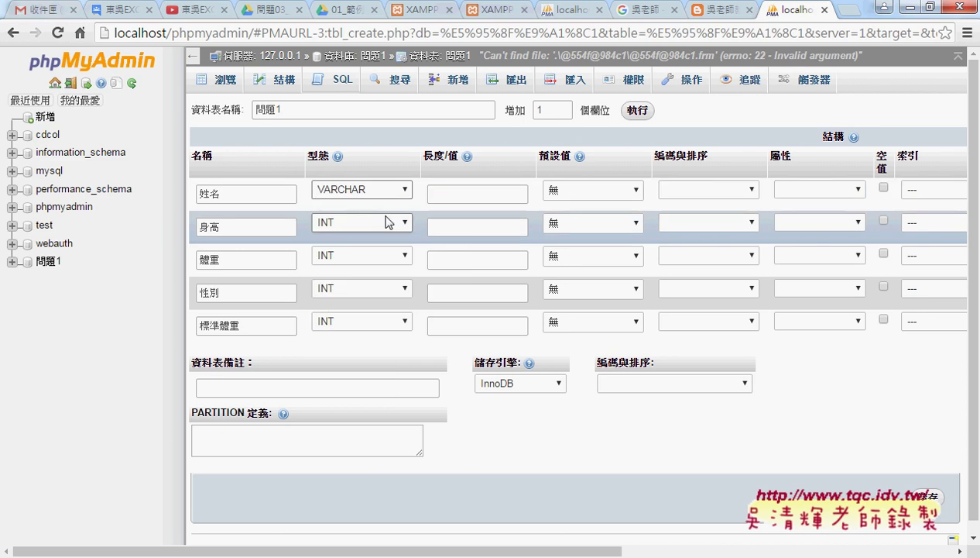
click(447, 195)
text(10)
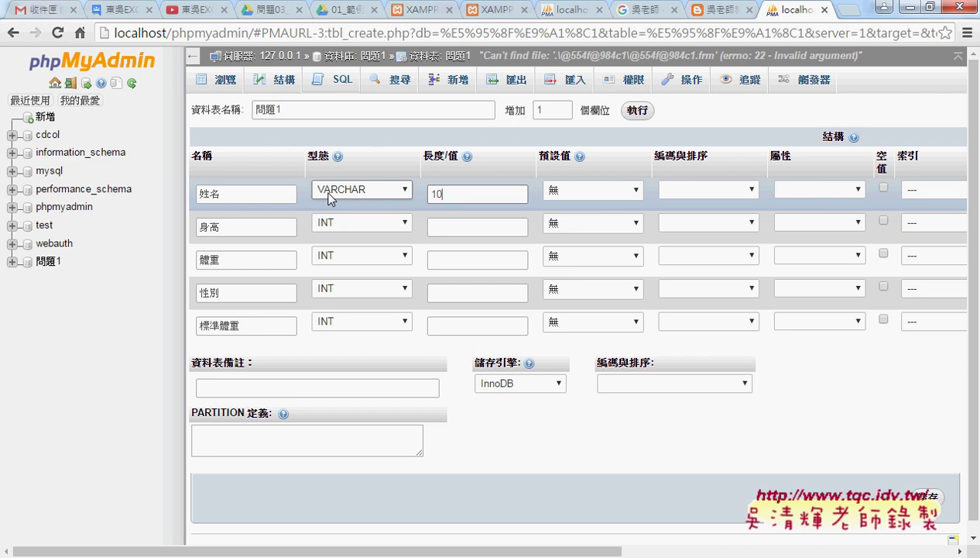
click(380, 289)
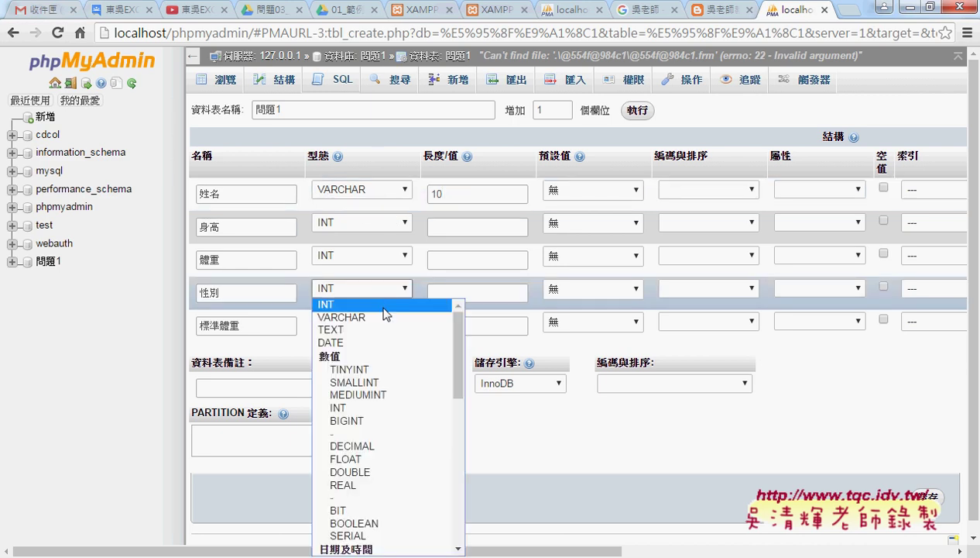
click(386, 313)
Step: Change 姓名's length to 20, give 性別 length 5, and save the 問題1 table
drag(446, 195, 408, 194)
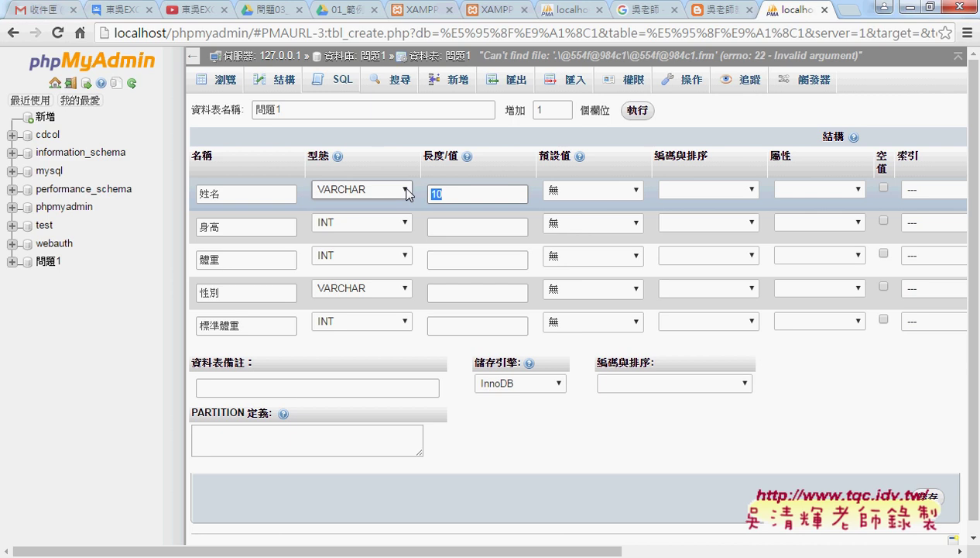
text(20)
click(459, 293)
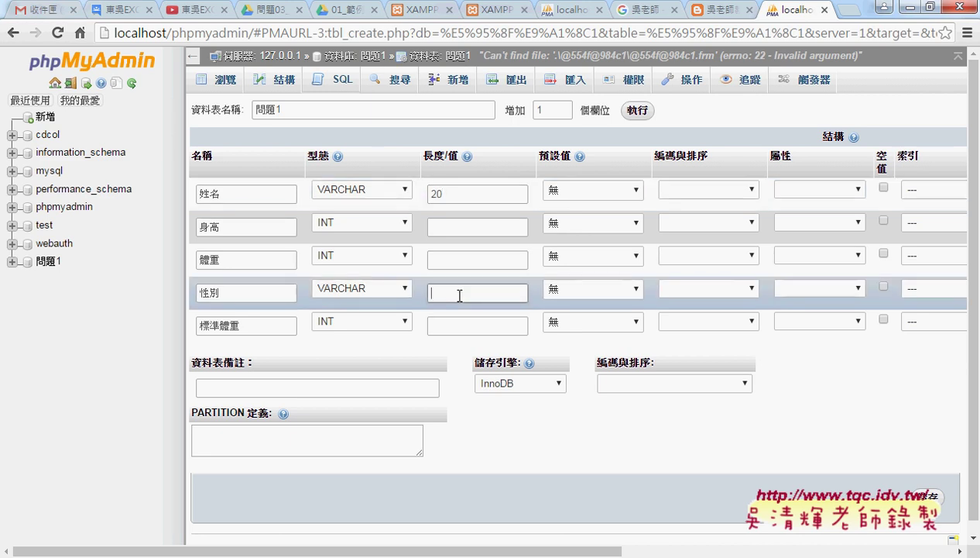
text(5)
scroll(902, 387, down, 1)
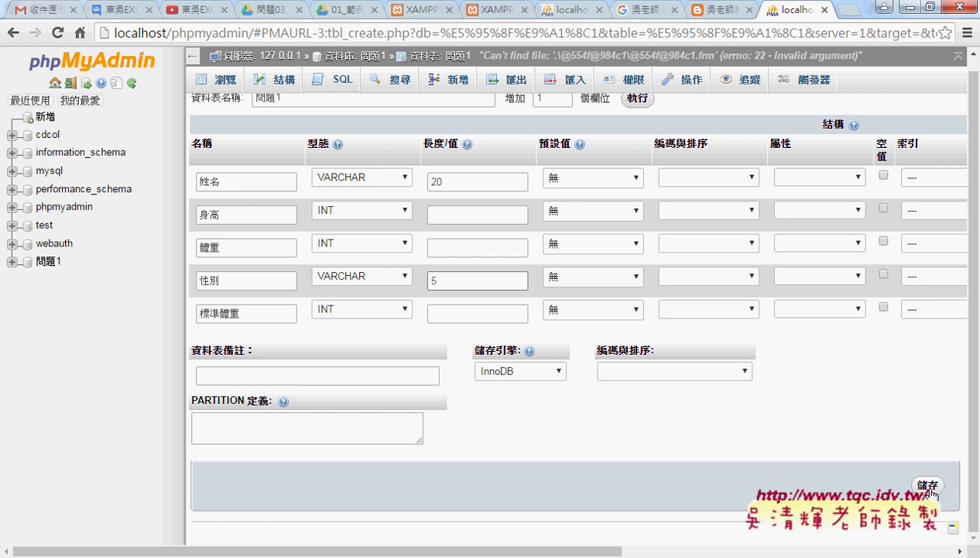
click(930, 490)
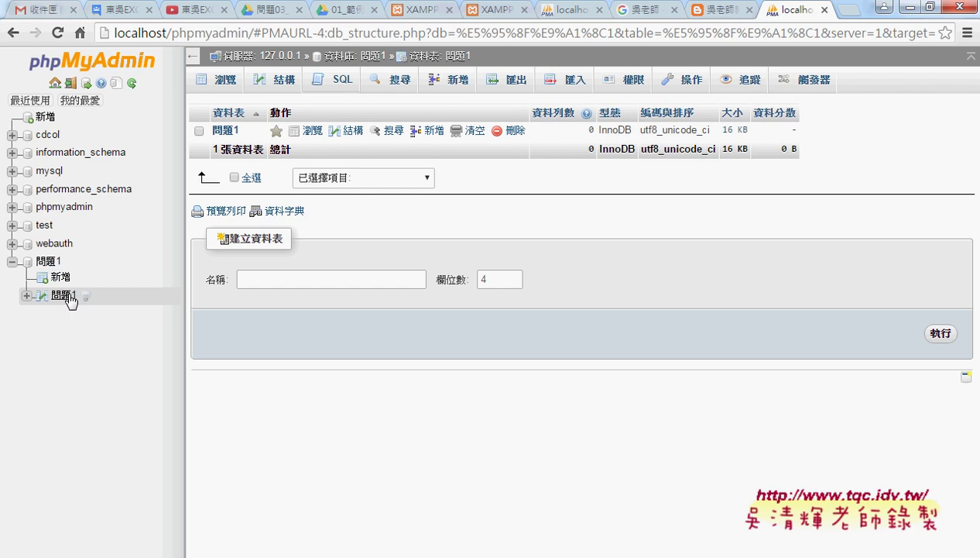
Step: Open table 問題1 from the sidebar and go to its SQL query editor
click(64, 295)
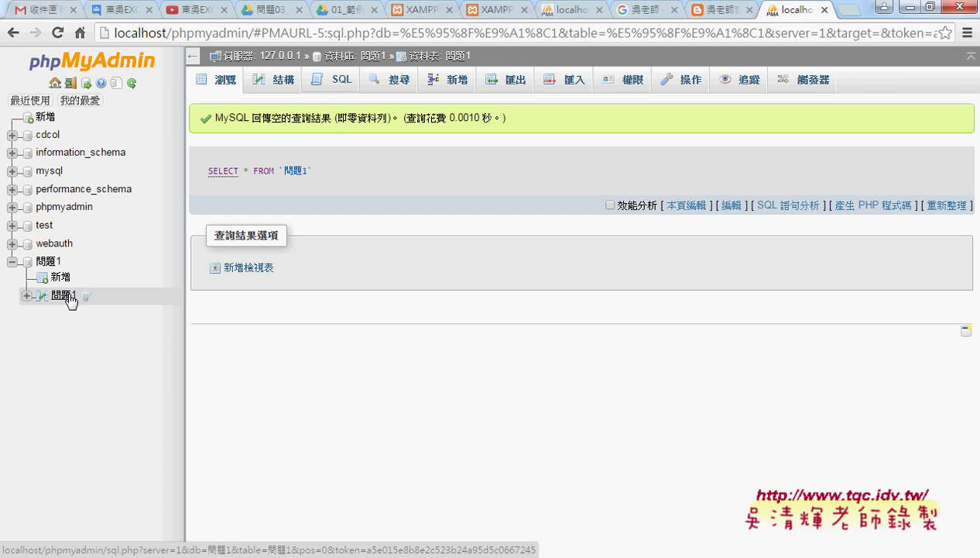
click(338, 83)
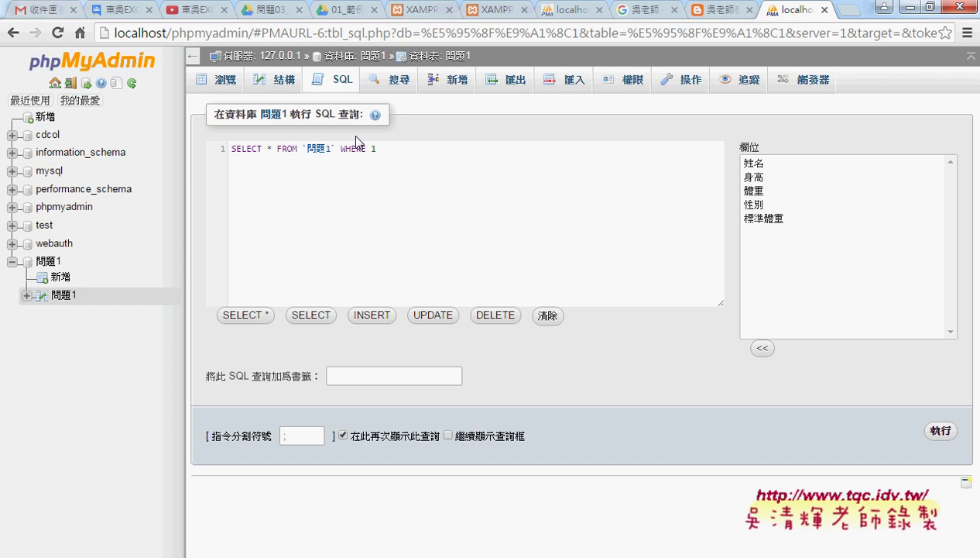
mouse_move(173, 524)
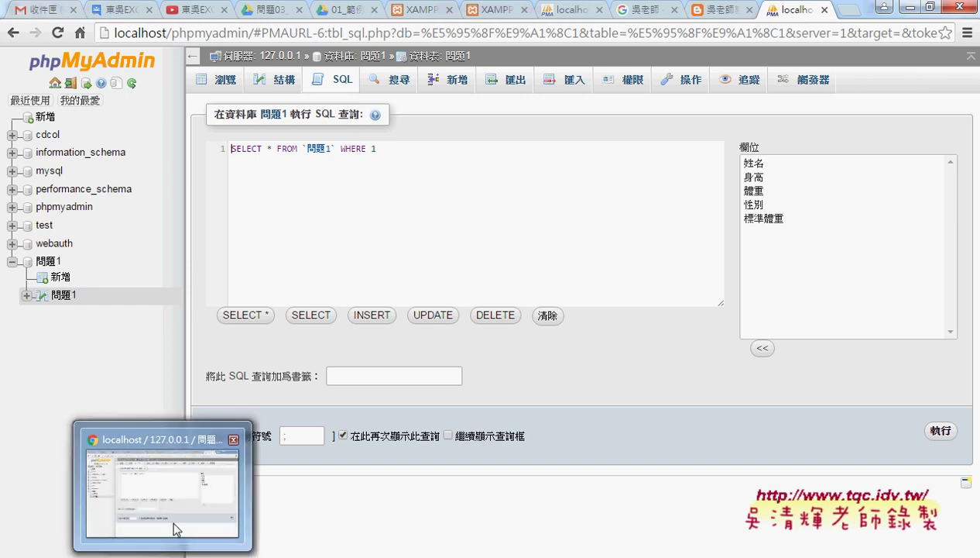
Step: Select the INSERT INTO 問題1 statement in the Google Docs notes and return to phpMyAdmin
mouse_move(254, 554)
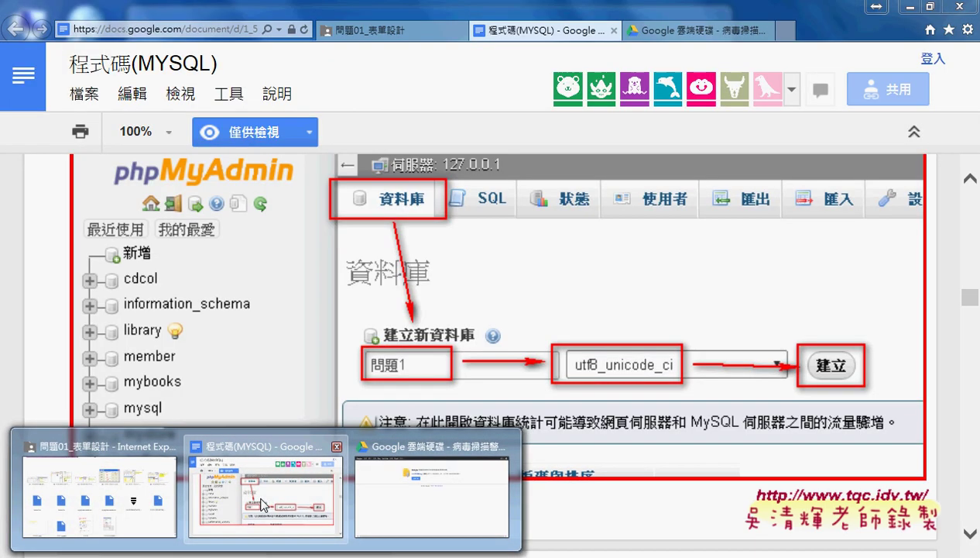
click(255, 496)
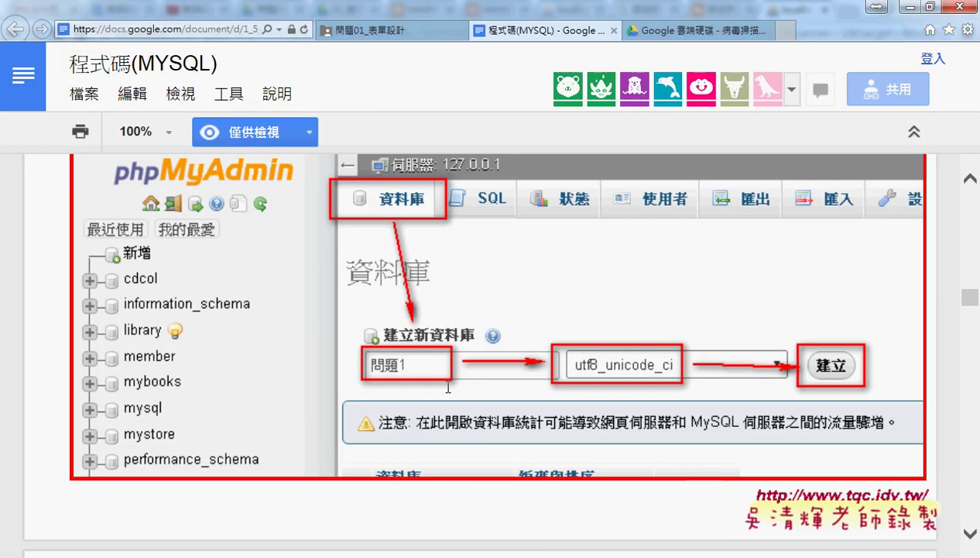
scroll(448, 387, down, 4)
scroll(447, 386, down, 2)
scroll(448, 386, down, 5)
scroll(448, 386, down, 2)
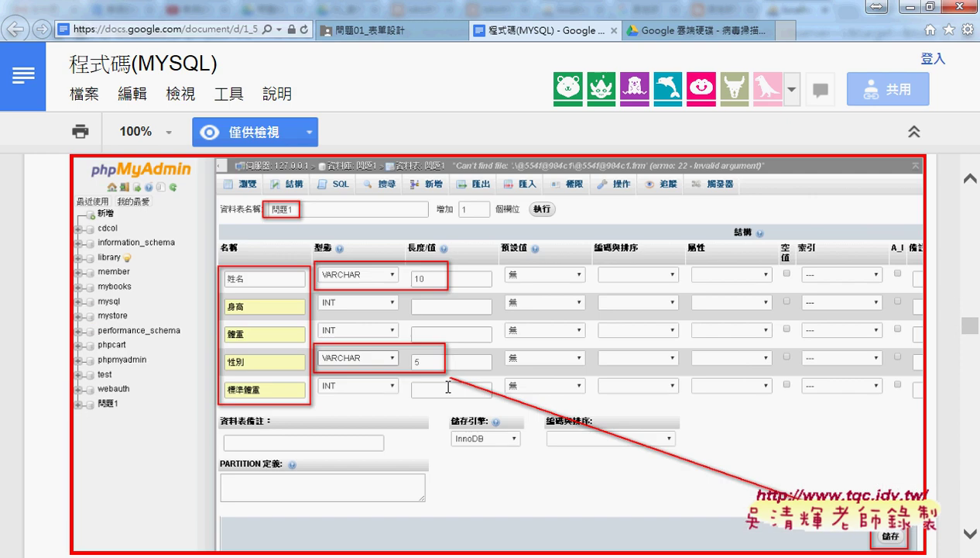
scroll(448, 386, down, 3)
scroll(447, 387, down, 2)
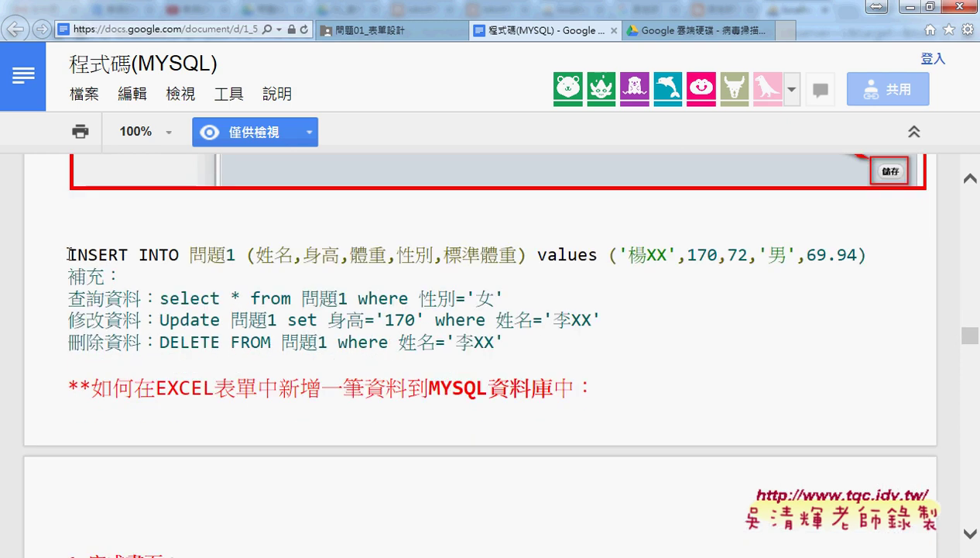
drag(68, 254, 865, 251)
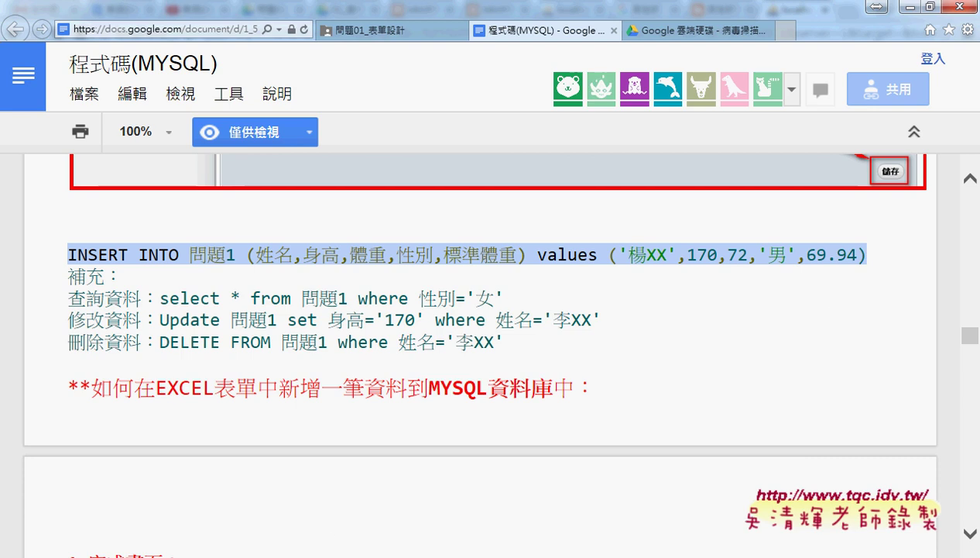
mouse_move(162, 554)
click(178, 480)
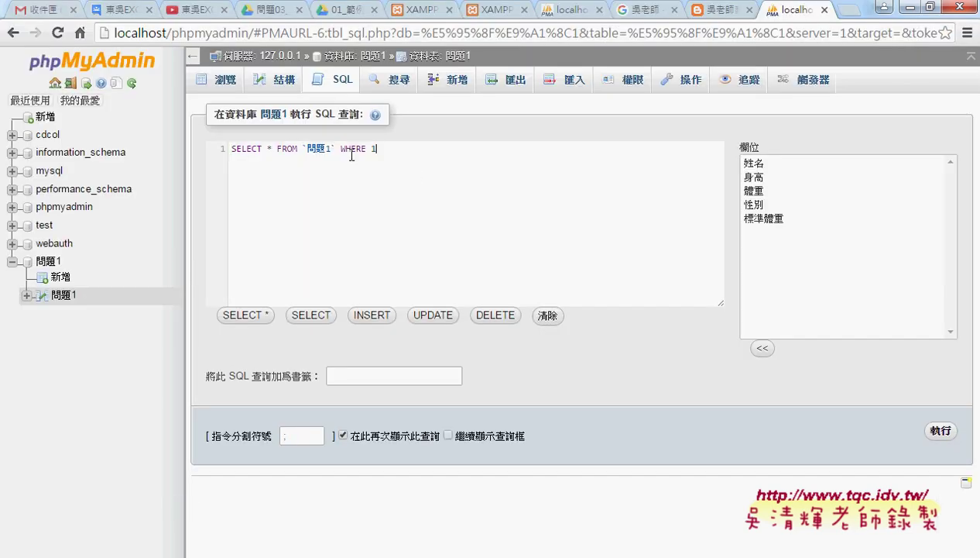
Step: Replace the default query with the INSERT statement (170, 72, '男', 69.94) and run it
drag(378, 149, 218, 148)
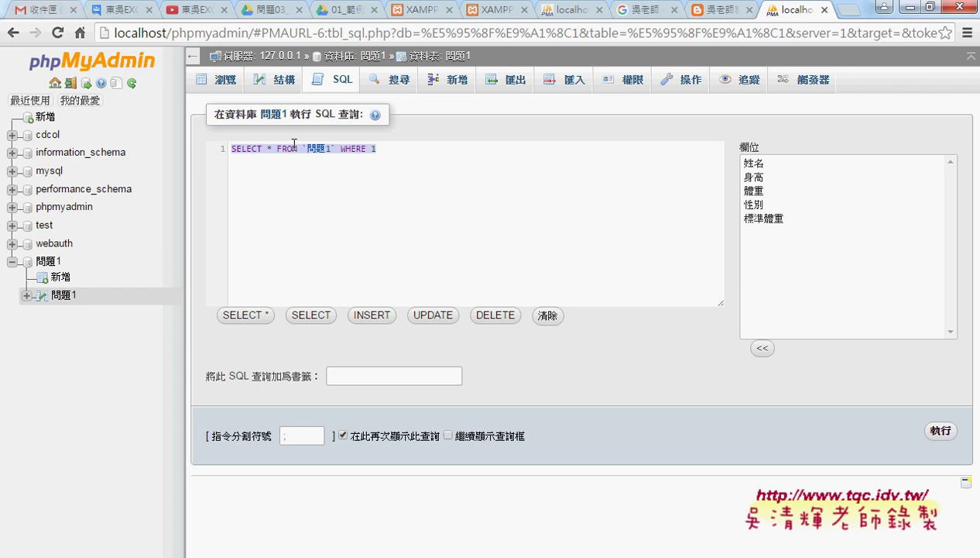
text(INSERT INTO 問題1 (姓名,身高,體重,性別,標準體重) values ('楊XX',170,72,'男',69.94))
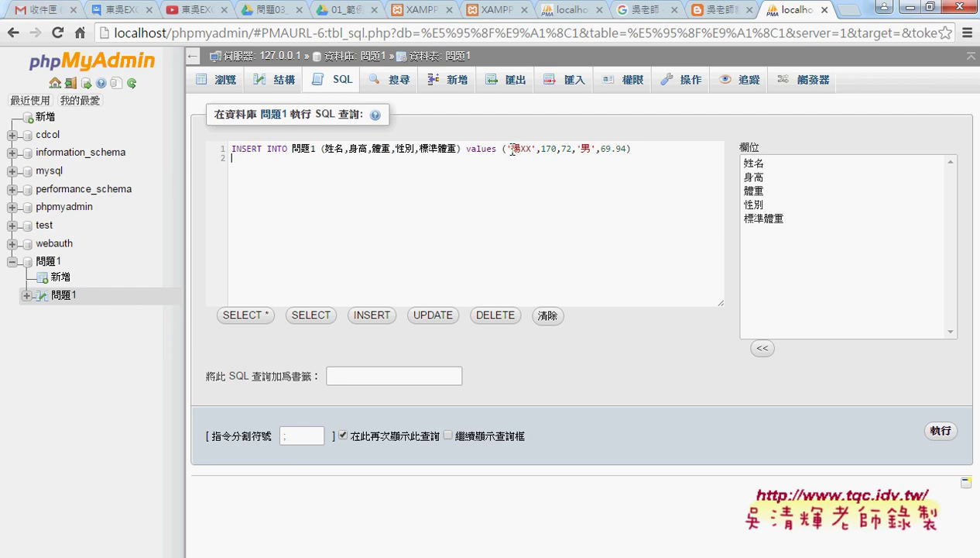
drag(510, 148, 533, 148)
drag(575, 148, 592, 149)
drag(610, 149, 628, 151)
click(940, 431)
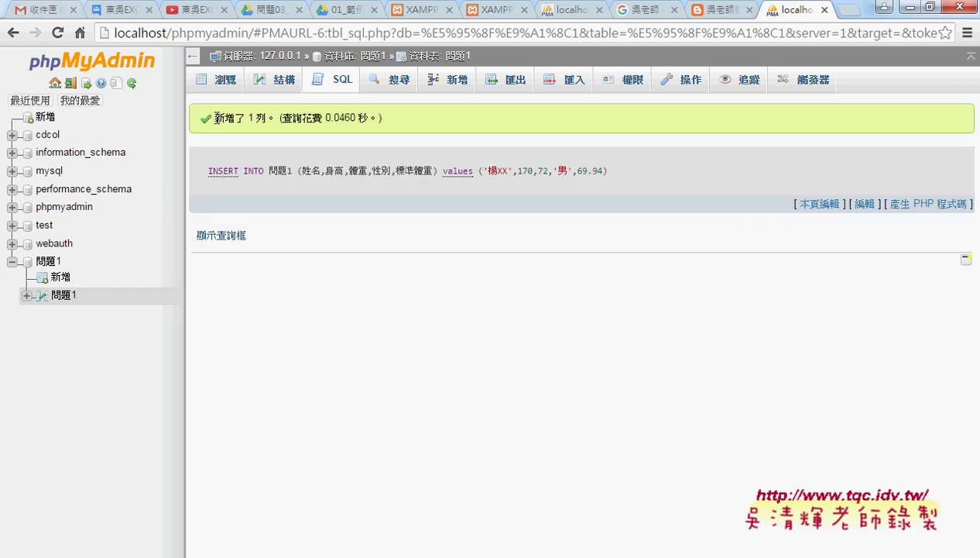
Step: Check the one-row-inserted message and browse the stored row in 問題1
drag(266, 118, 216, 117)
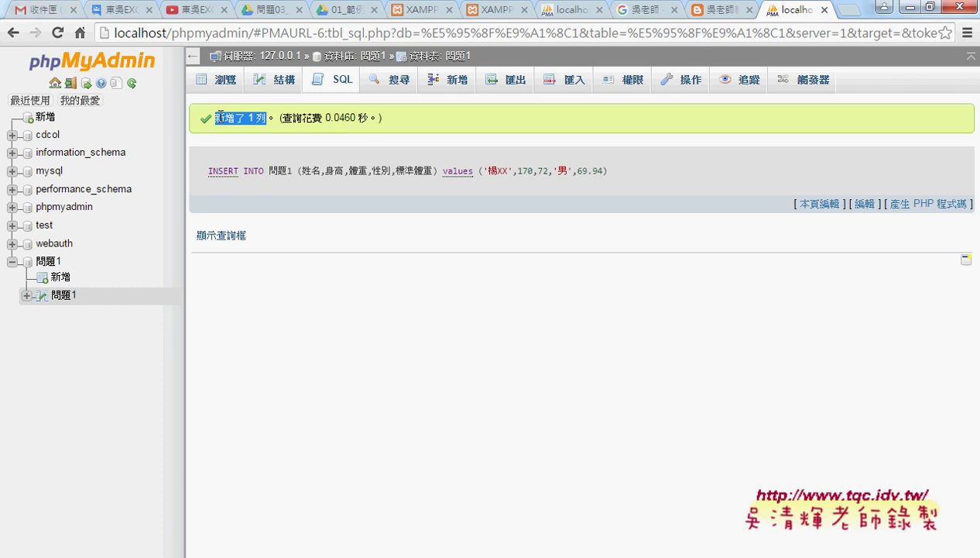
click(62, 296)
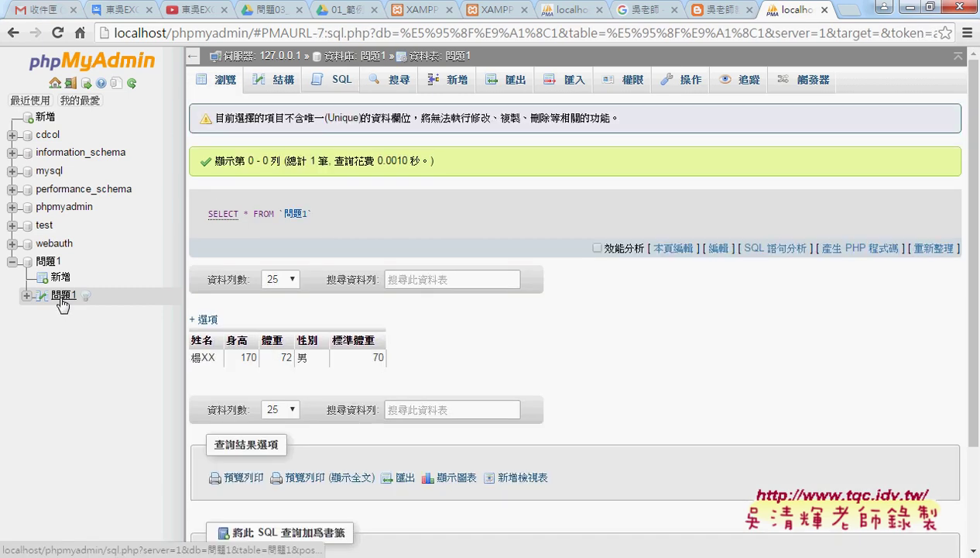
drag(180, 341, 203, 358)
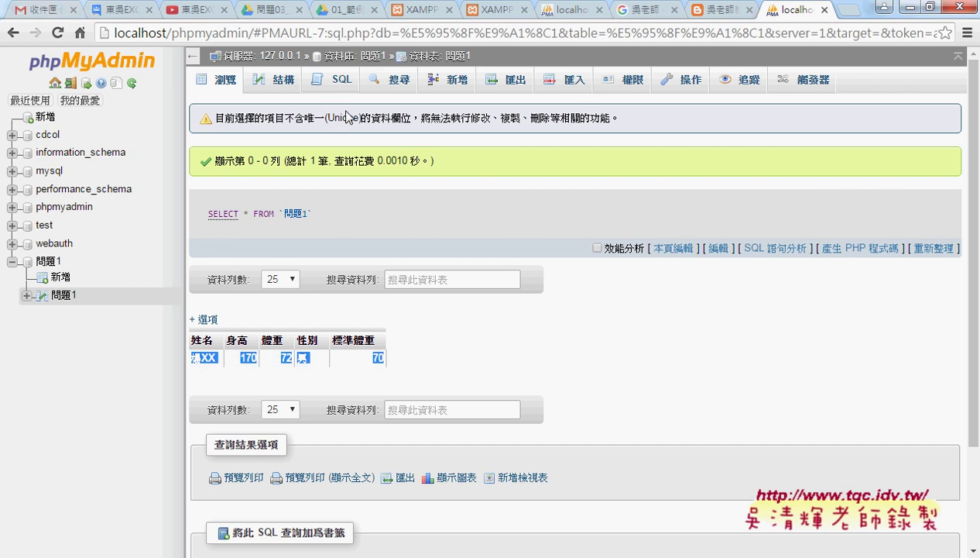
Step: Run SELECT * FROM `問題1` without WHERE 1, review the row values, and return to SQL
click(338, 85)
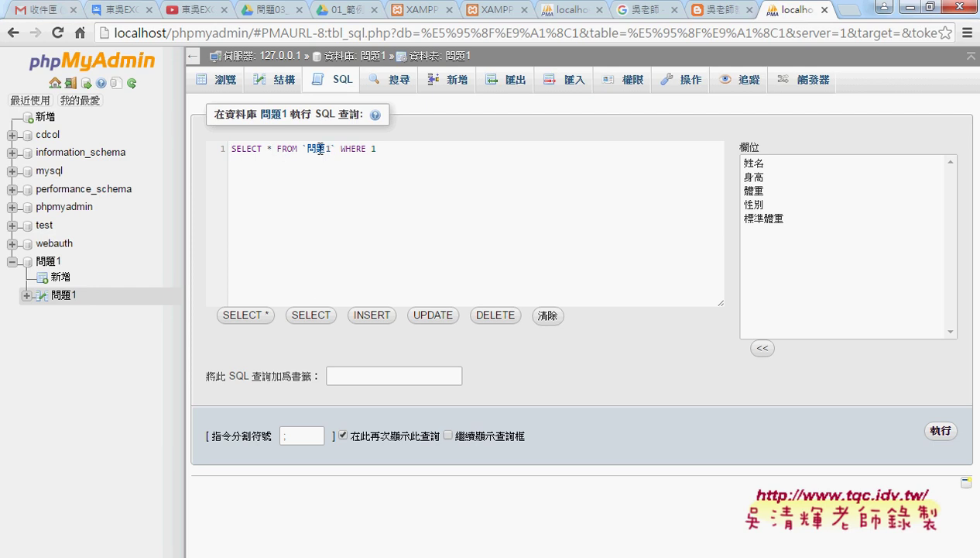
drag(334, 149, 409, 148)
key(BackSpace)
click(937, 431)
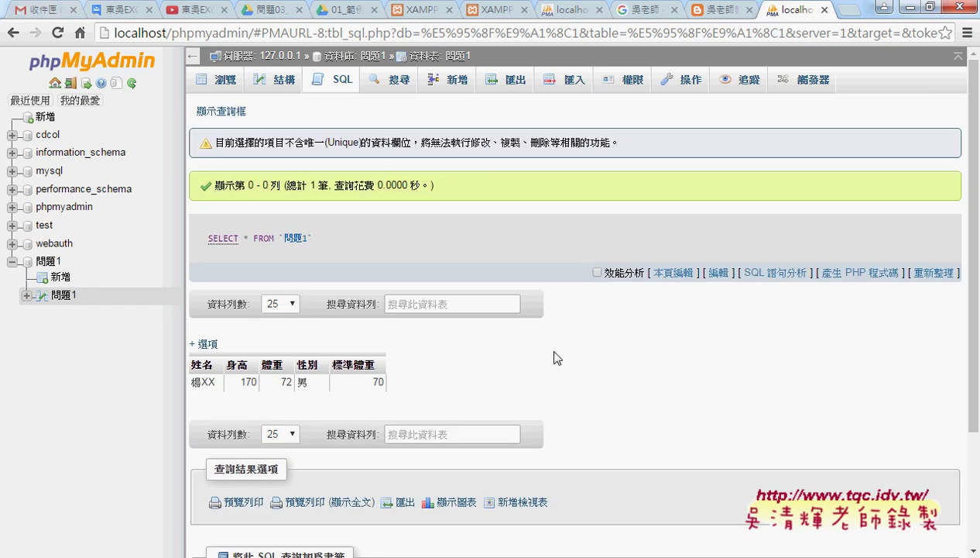
drag(388, 380, 191, 388)
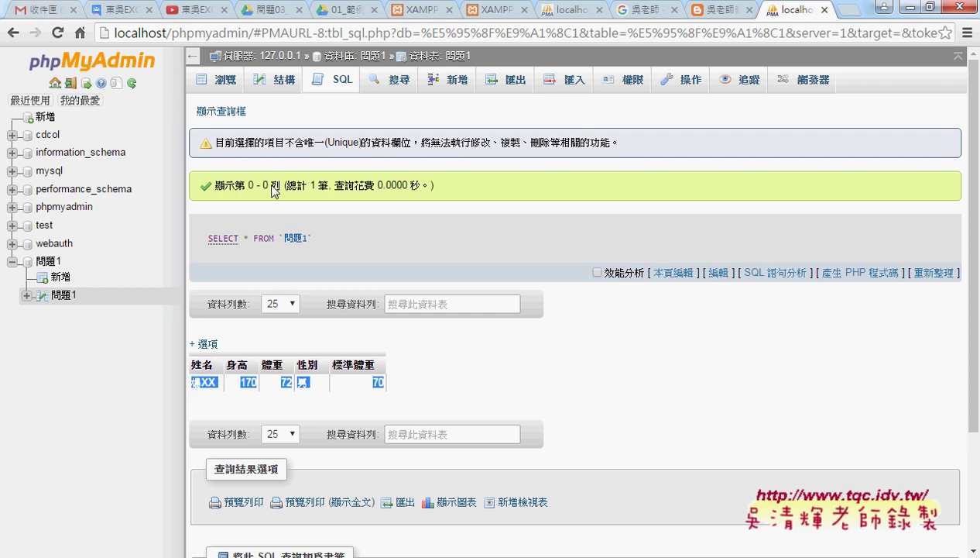
click(332, 84)
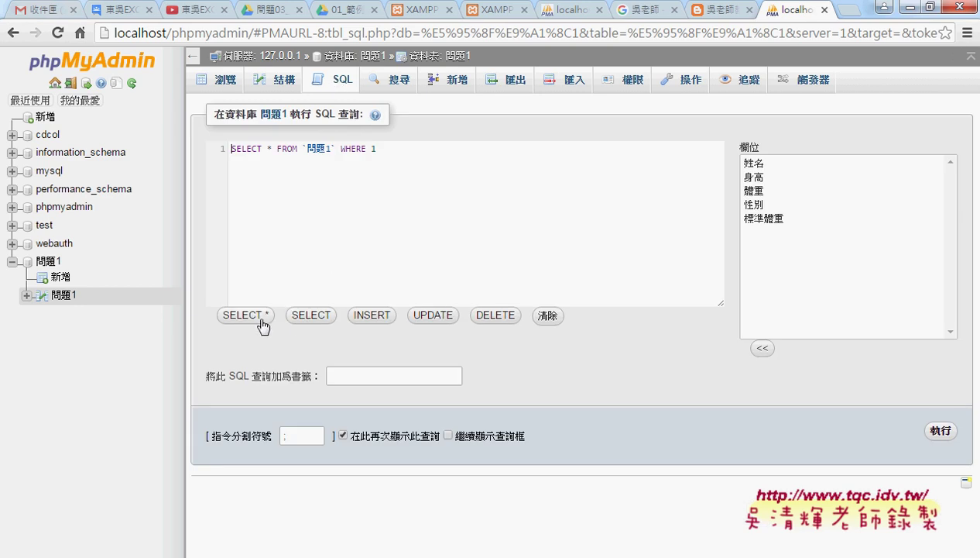
click(430, 316)
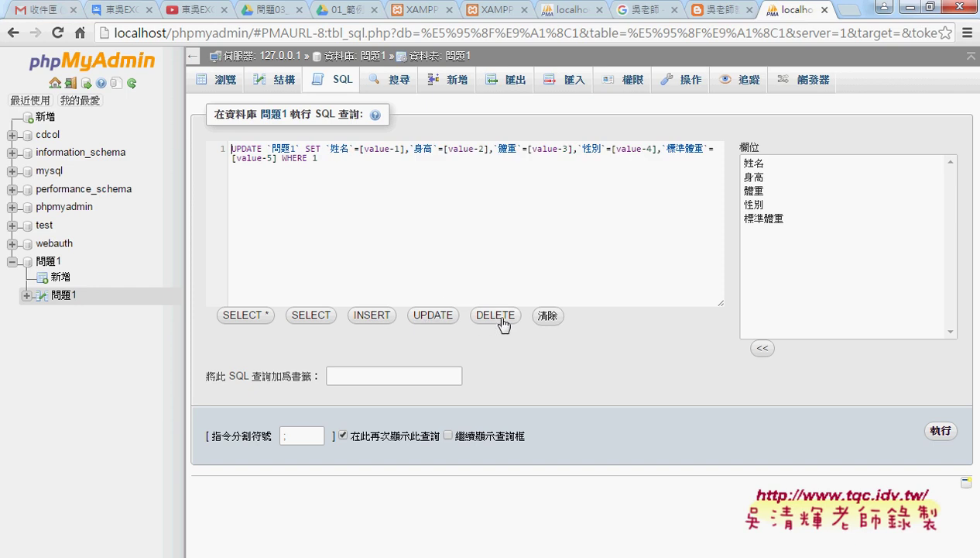
click(500, 317)
click(433, 316)
click(352, 316)
click(310, 316)
click(252, 316)
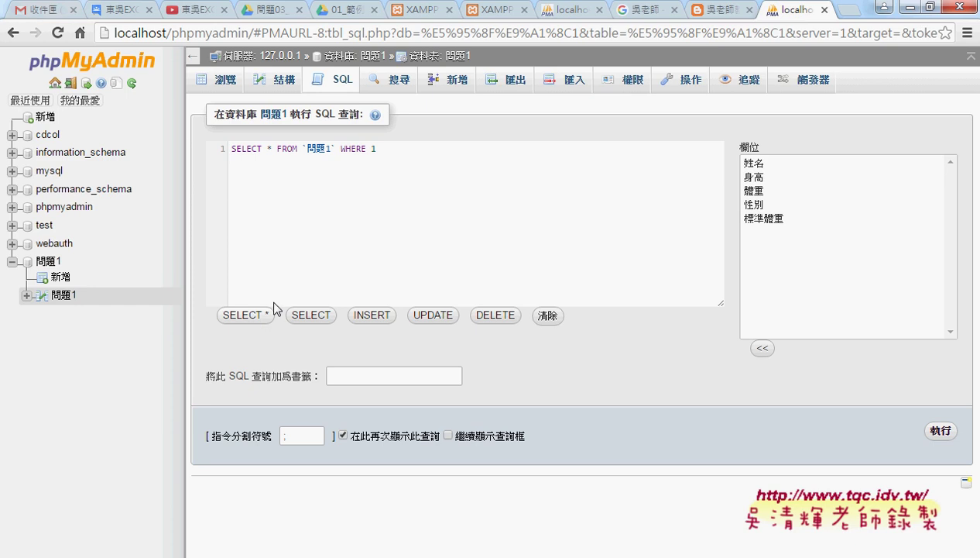
mouse_move(266, 556)
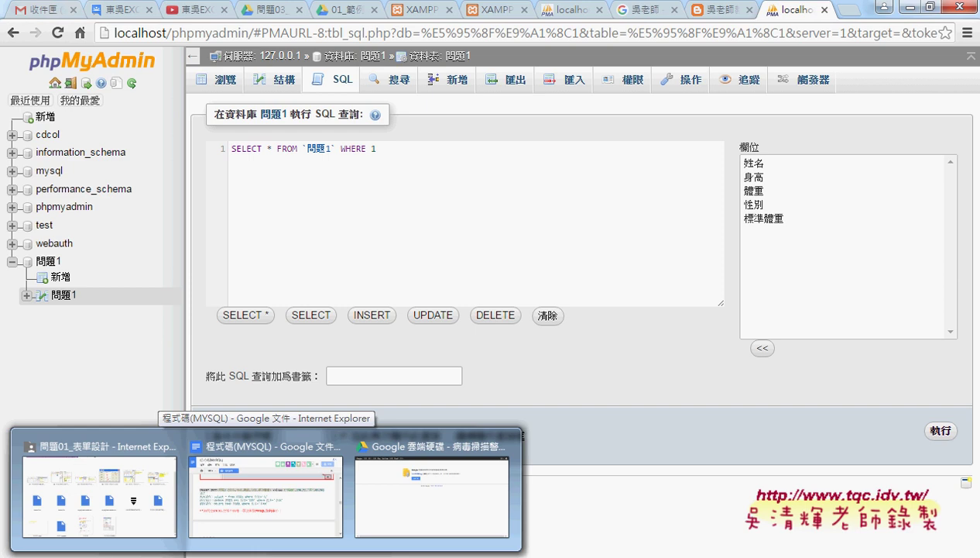
Step: Scroll the 程式碼(MYSQL) notes to 1.完成畫面, showing the worksheet's five buttons
click(267, 517)
scroll(552, 309, down, 4)
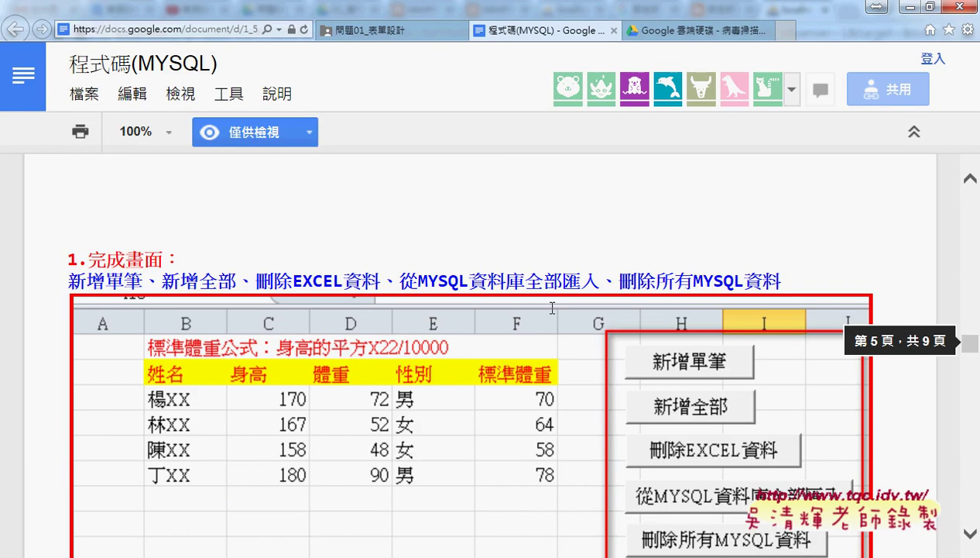
scroll(552, 308, down, 1)
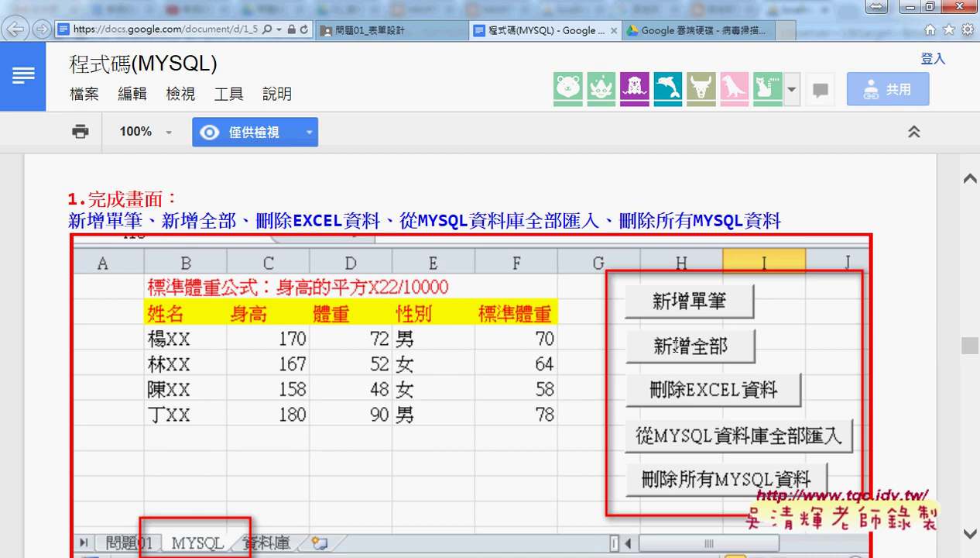
scroll(676, 345, down, 1)
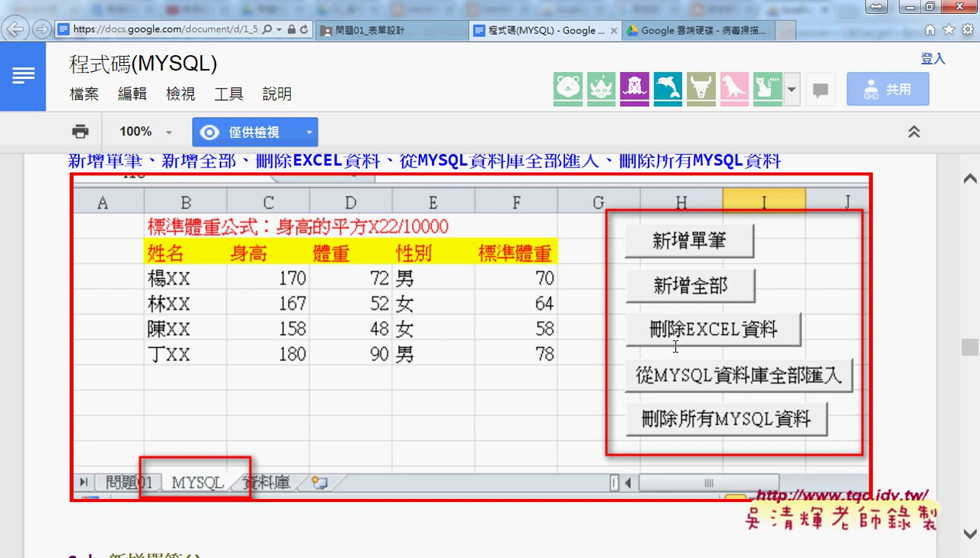
Step: Launch Data Sources (ODBC) via Control Panel > Administrative Tools
key(super)
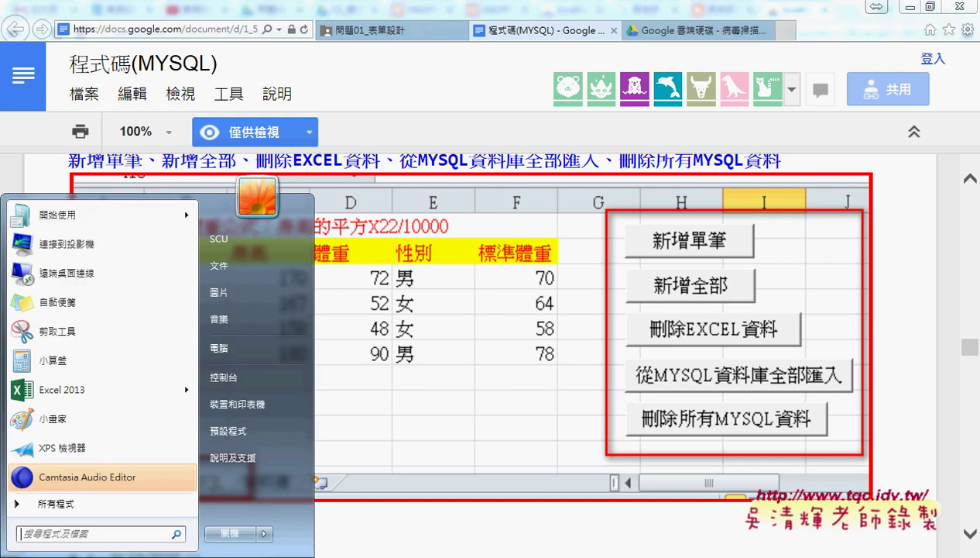
click(235, 378)
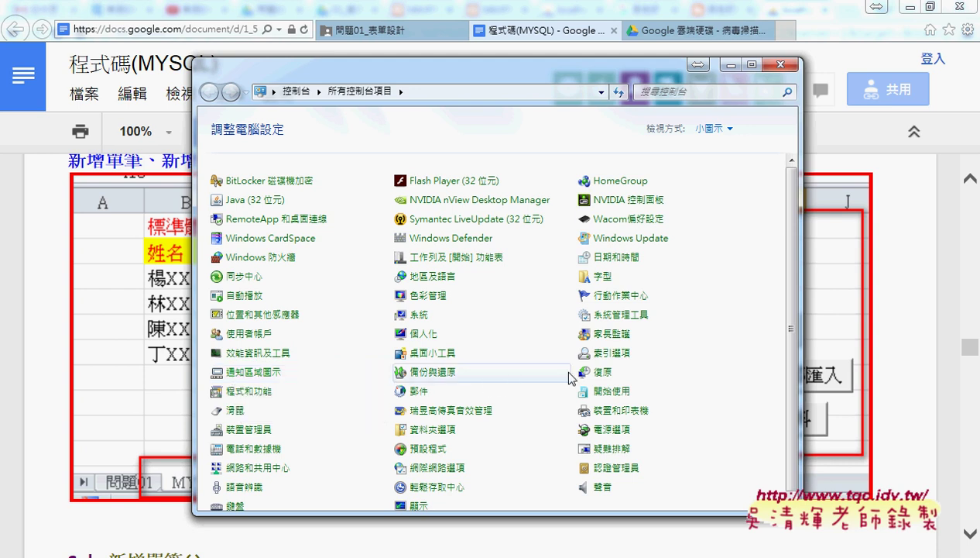
click(628, 316)
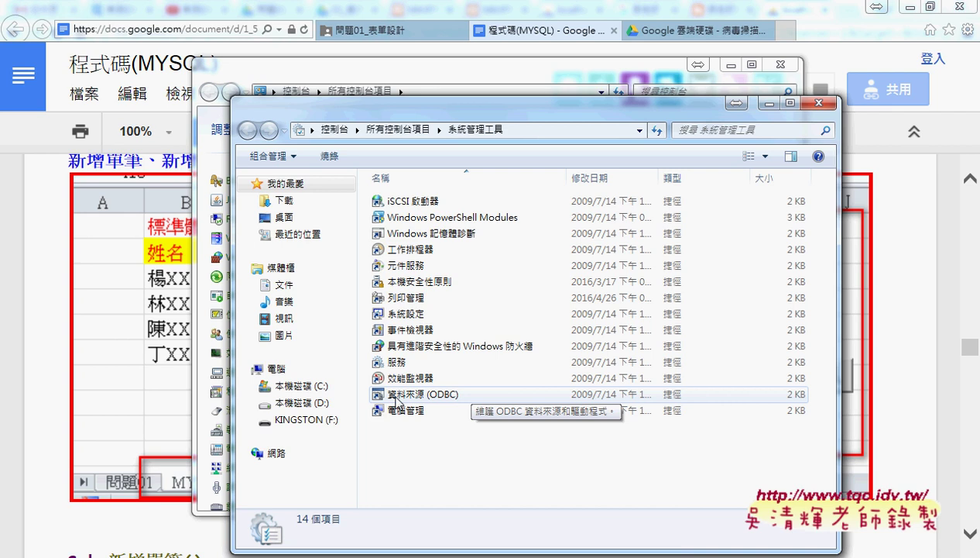
click(454, 395)
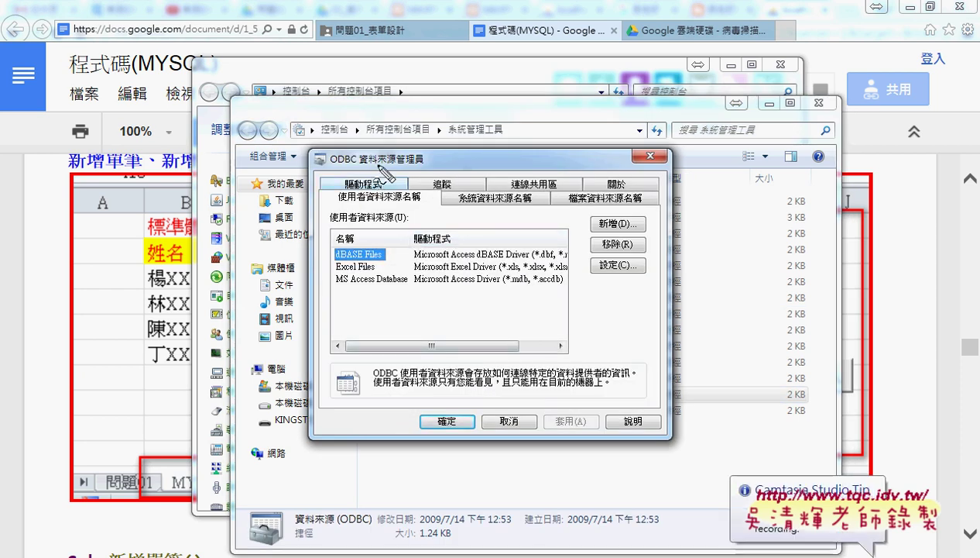
Step: Show the Drivers tab listing Access, Access Text, Excel and SQL Server, highlighting Access
mouse_move(326, 165)
mouse_down()
mouse_move(395, 165)
mouse_move(381, 203)
mouse_up()
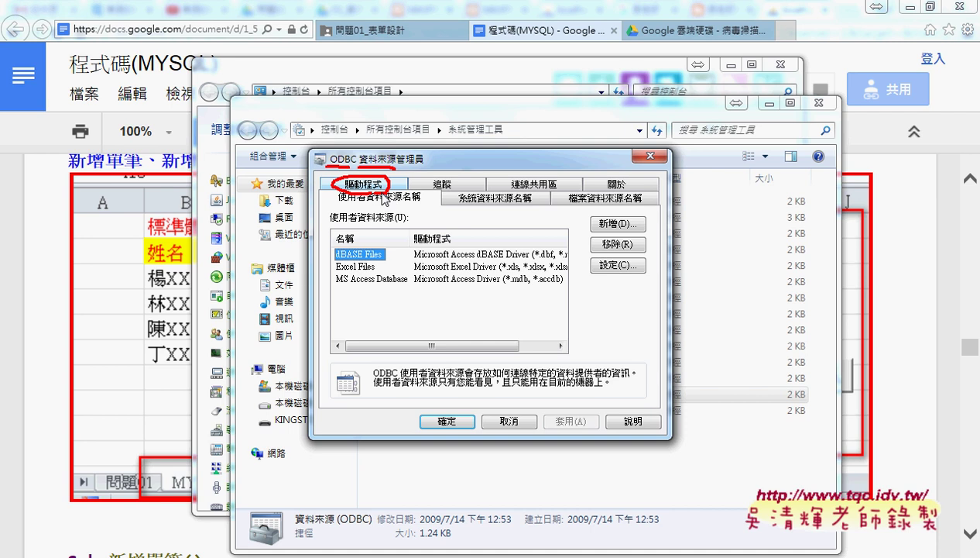
key(Escape)
click(370, 187)
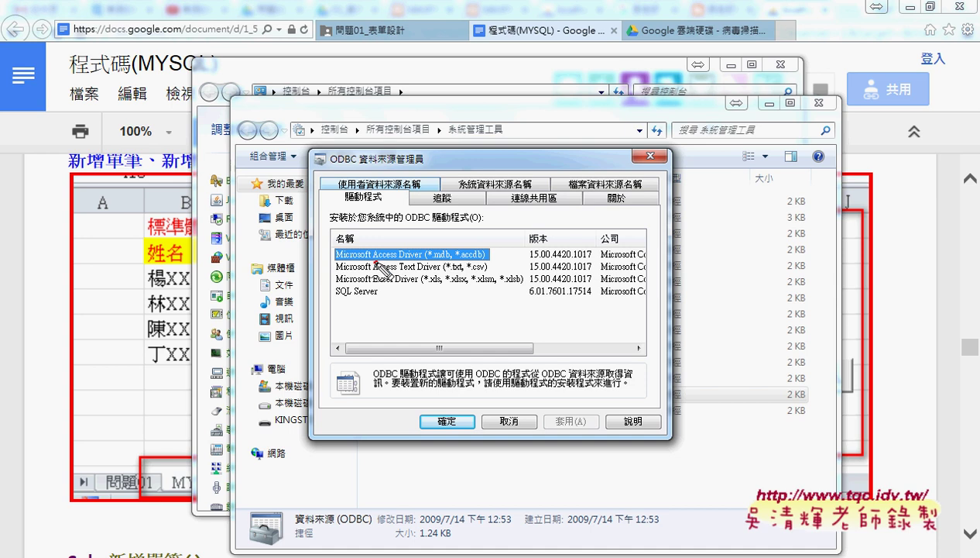
mouse_move(374, 262)
mouse_down()
mouse_move(391, 261)
mouse_move(387, 286)
mouse_move(354, 325)
mouse_up()
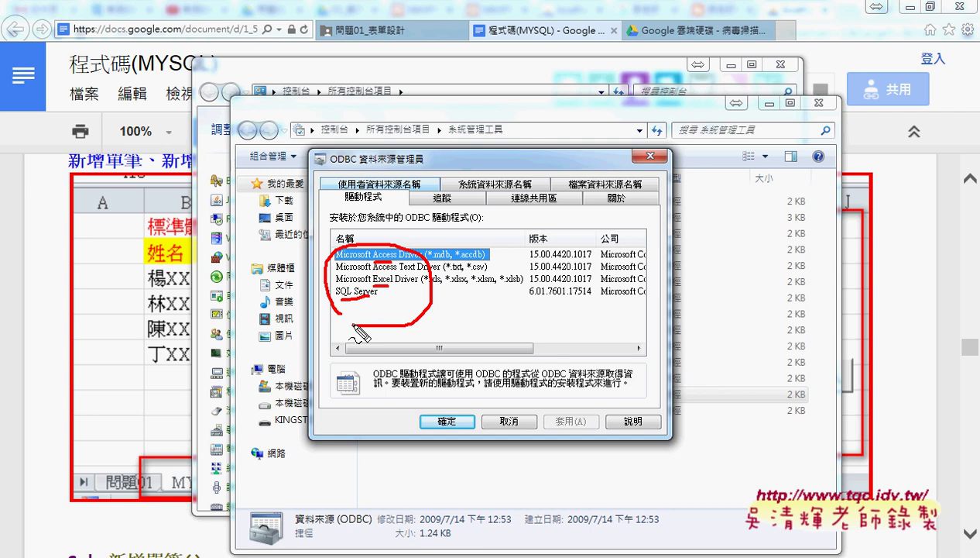
key(Escape)
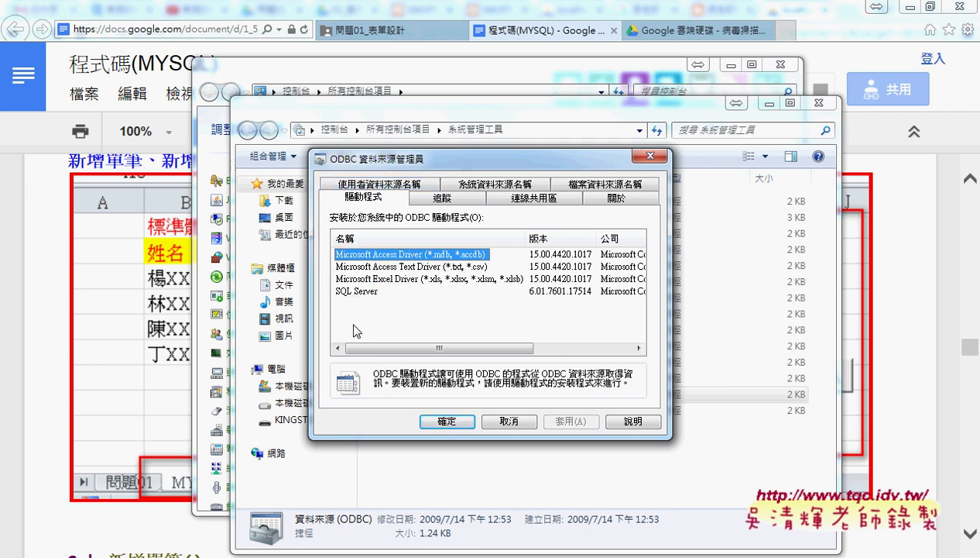
Step: List the 問題01_表單設計 folder's files, including mysql-connector-odbc-5.2.7 installers, then return to Excel
click(392, 37)
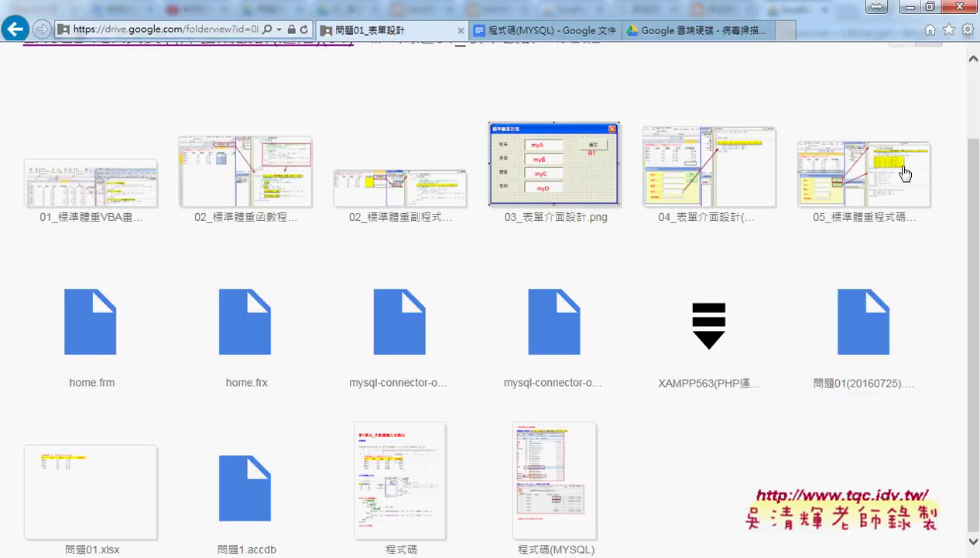
scroll(904, 174, up, 2)
click(901, 128)
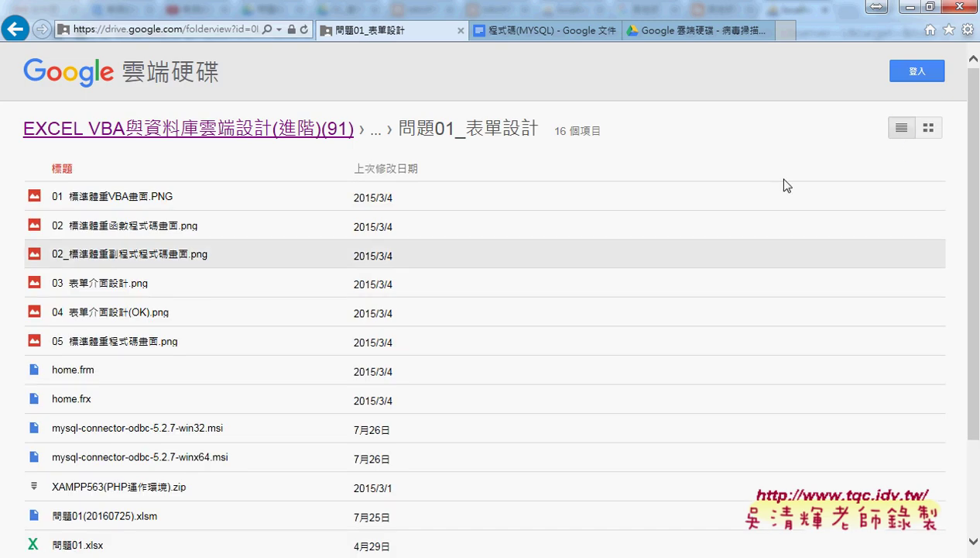
scroll(682, 226, down, 1)
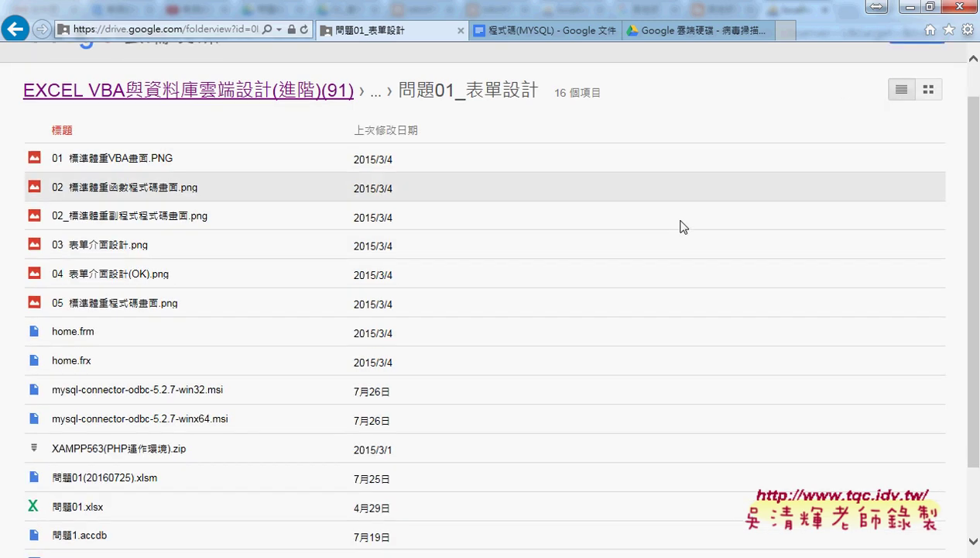
scroll(683, 227, down, 2)
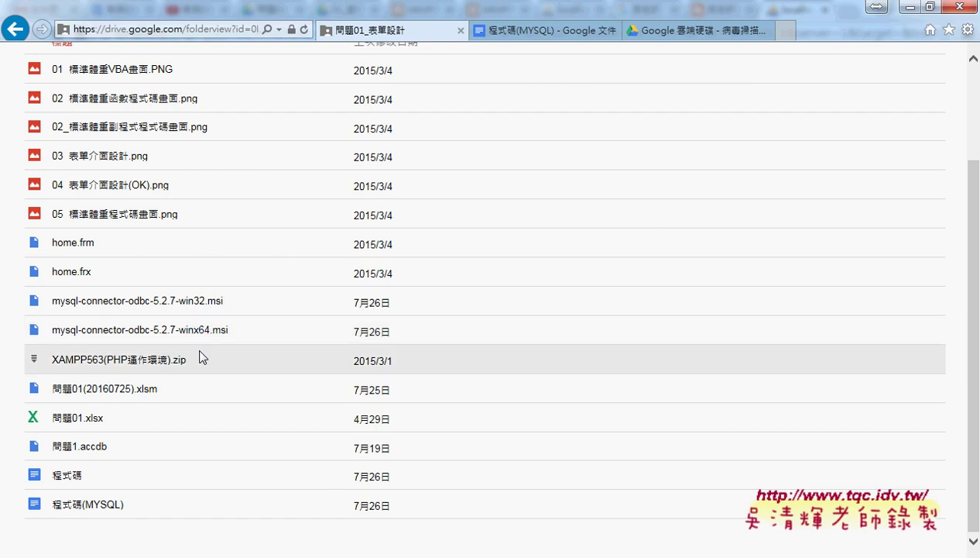
mouse_move(258, 554)
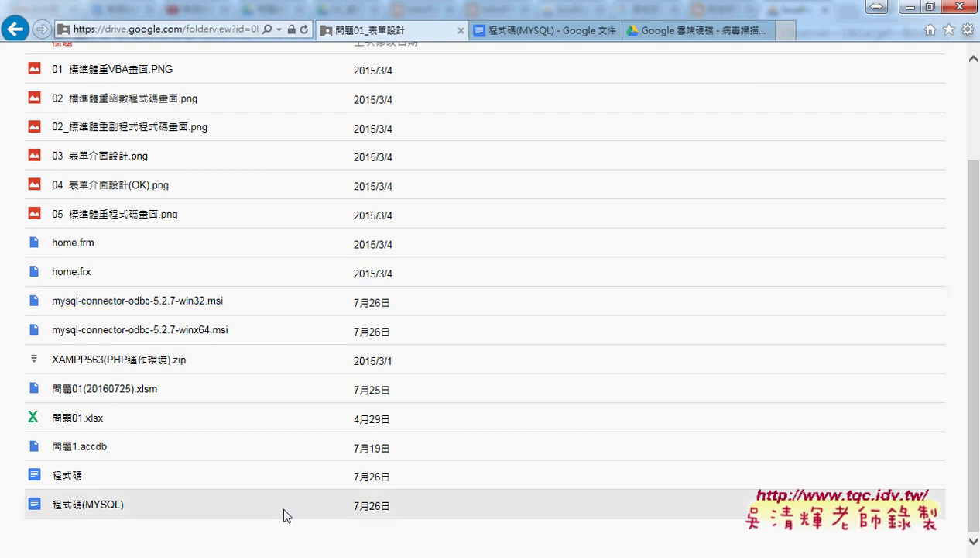
click(332, 484)
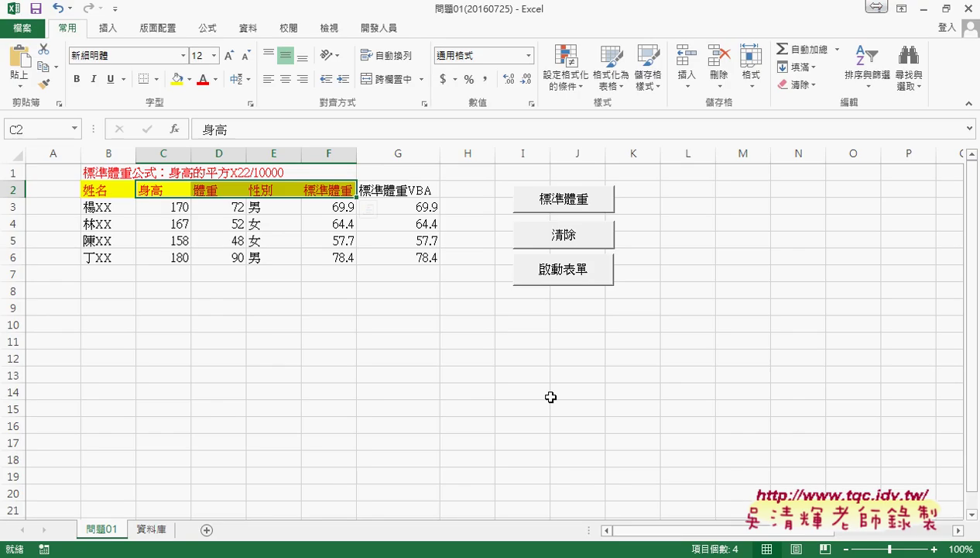
Step: Look over the Quick Access options and the Developer and View ribbon tabs
click(115, 8)
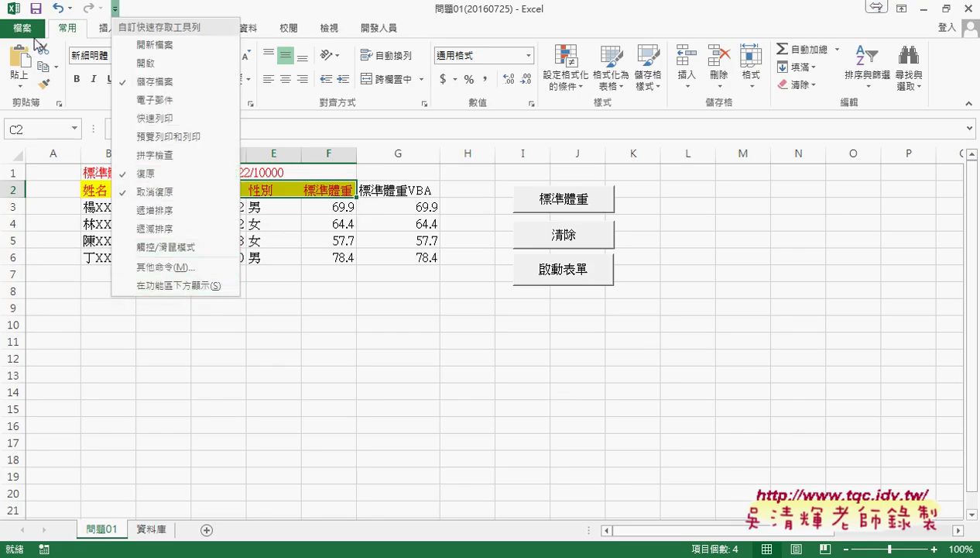
key(Escape)
click(394, 34)
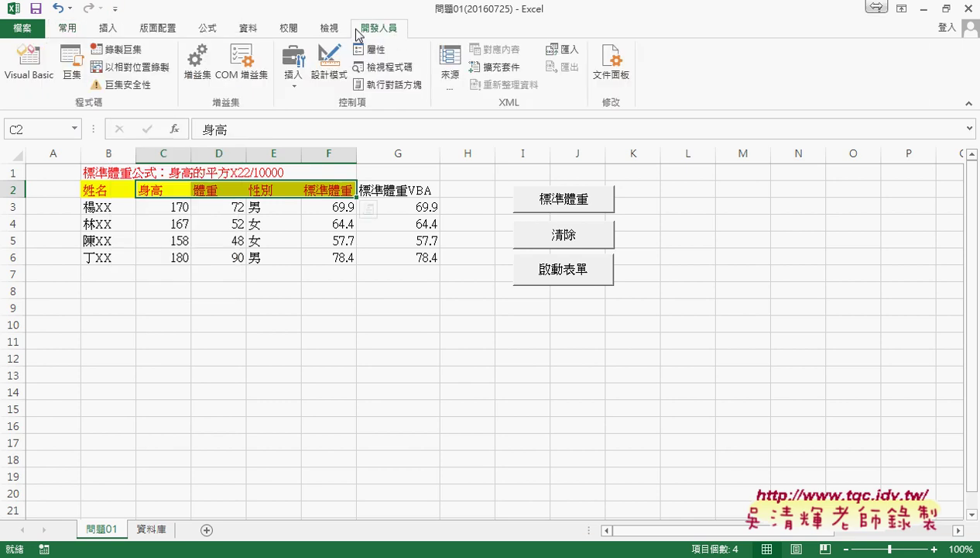
click(338, 34)
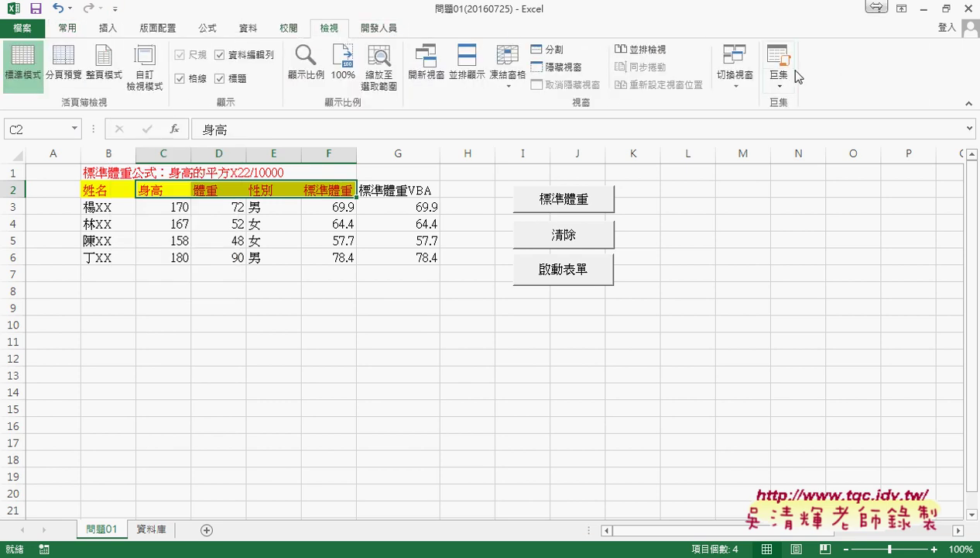
Step: Review all workbook properties under File > Info, then minimize Excel and close Help
click(29, 29)
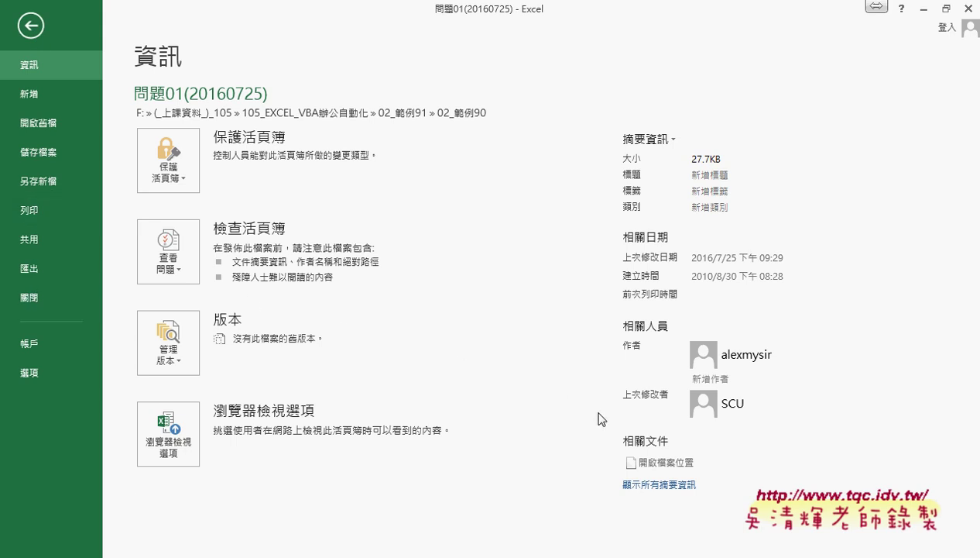
click(678, 486)
scroll(716, 440, down, 2)
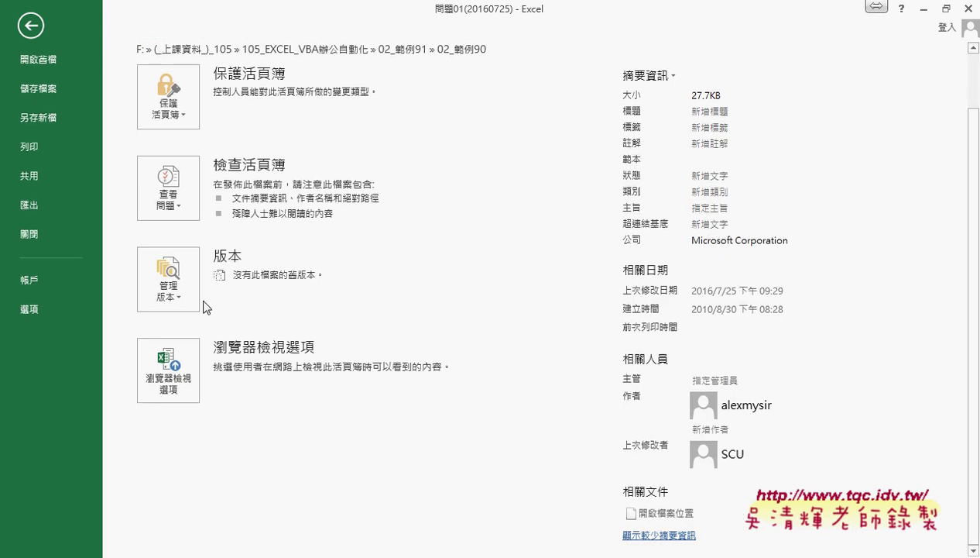
scroll(277, 262, up, 2)
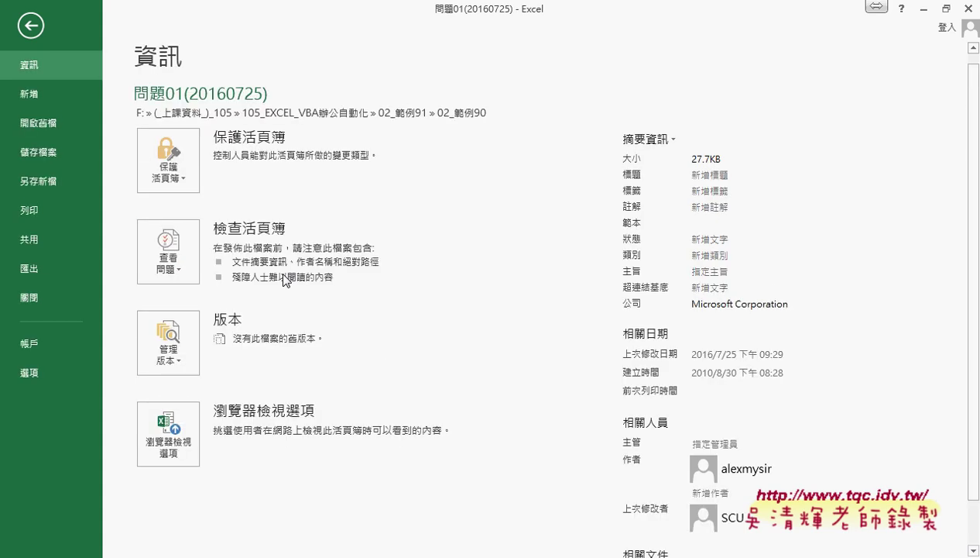
mouse_move(284, 280)
click(923, 8)
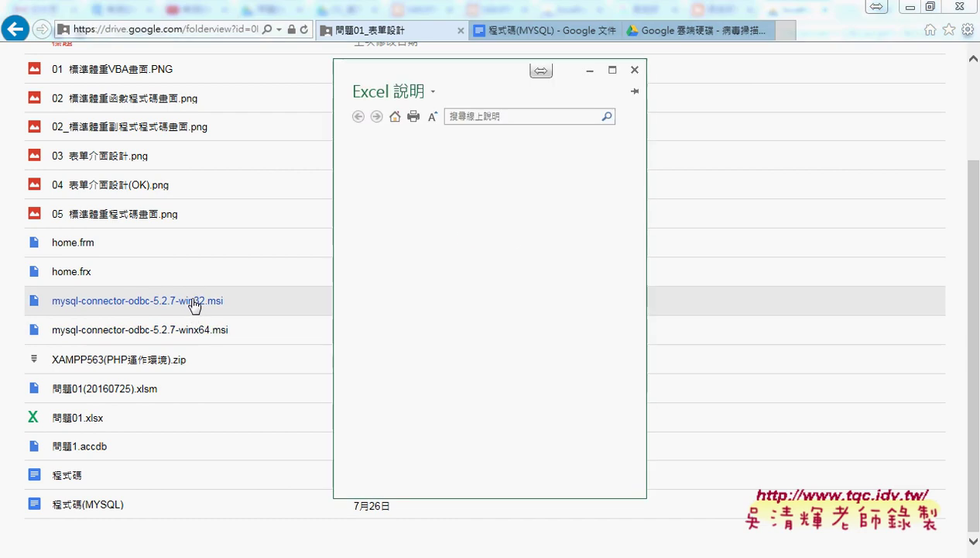
click(634, 70)
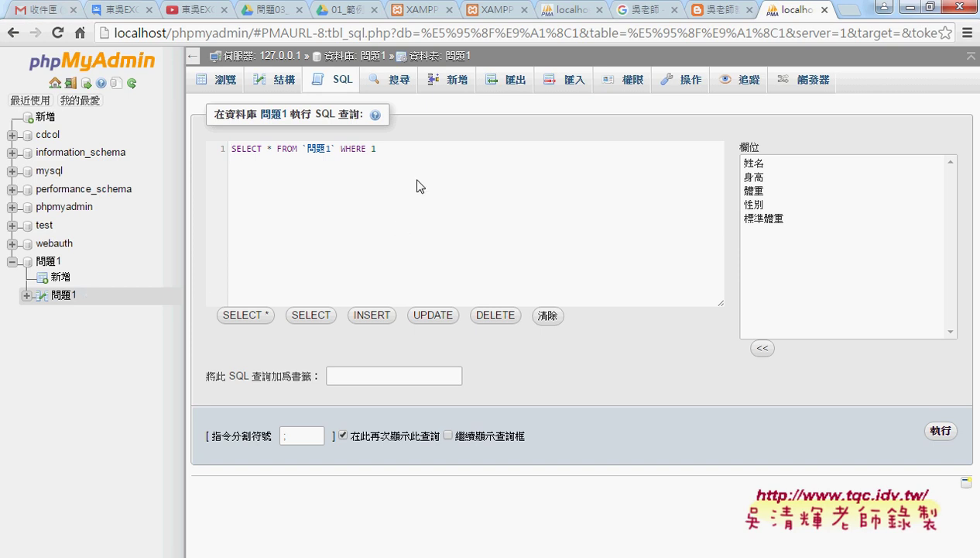
Step: Highlight the full query SELECT * FROM `問題1` WHERE 1 in the SQL box
drag(376, 149, 224, 154)
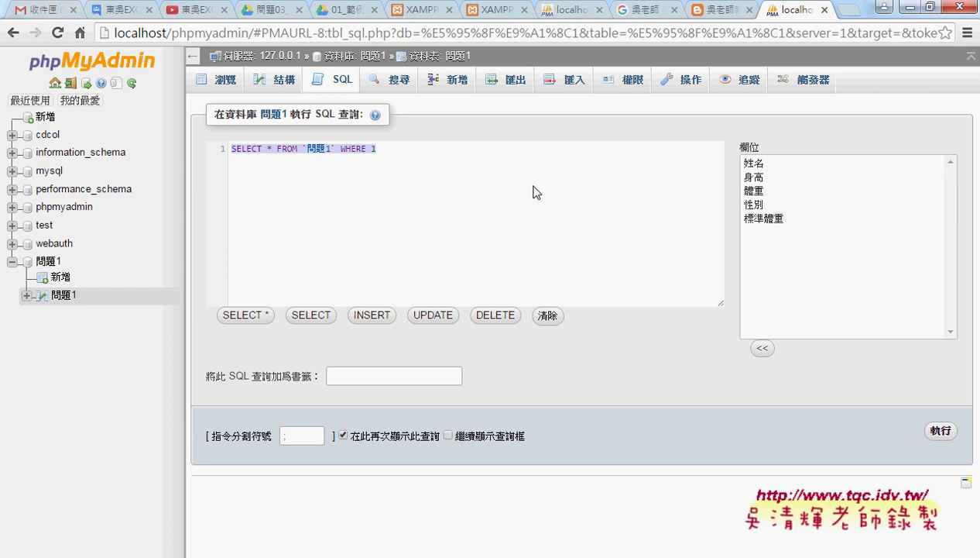